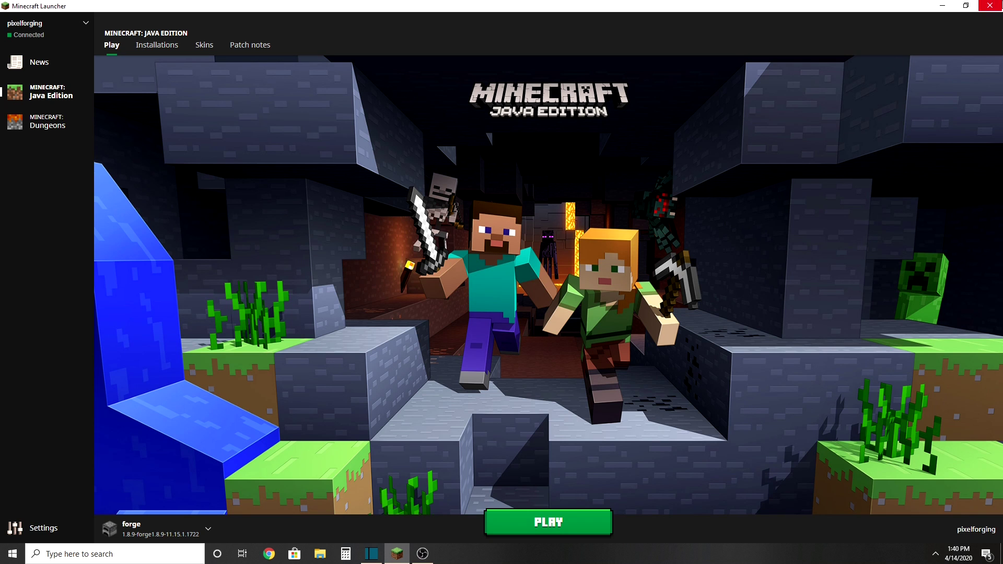
- Minimize the Minecraft Launcher window to reveal the Windows desktop
left_click(939, 5)
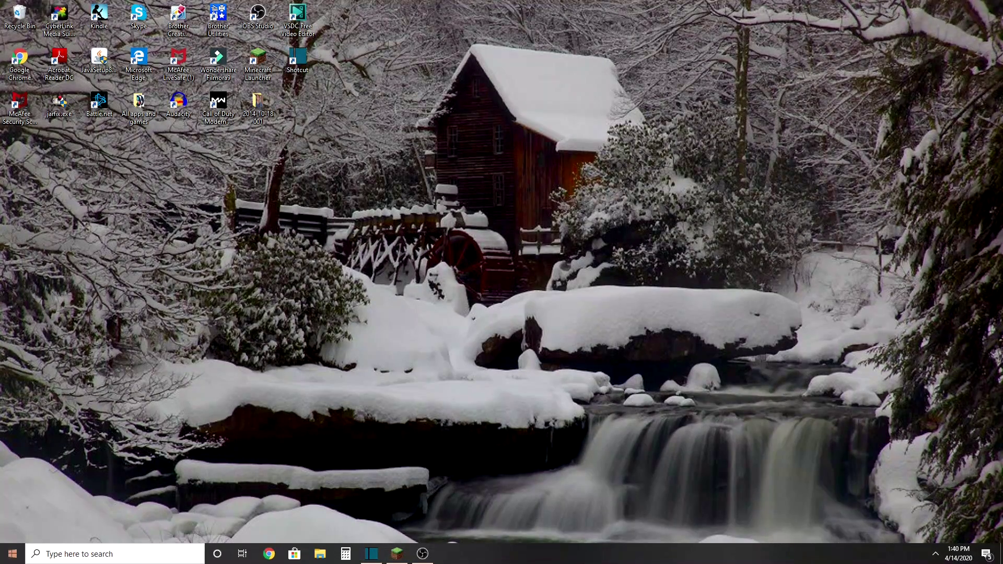
- Open a Chrome incognito window and paste 'Optifine 1.8.9 download' into its address bar
right_click(268, 544)
left_click(506, 466)
right_click(268, 553)
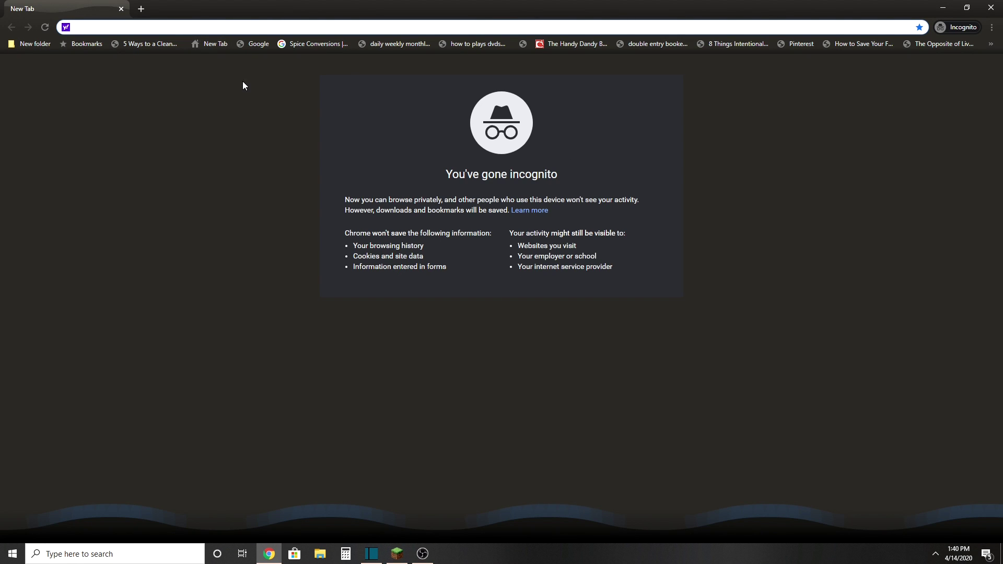
right_click(171, 29)
left_click(202, 99)
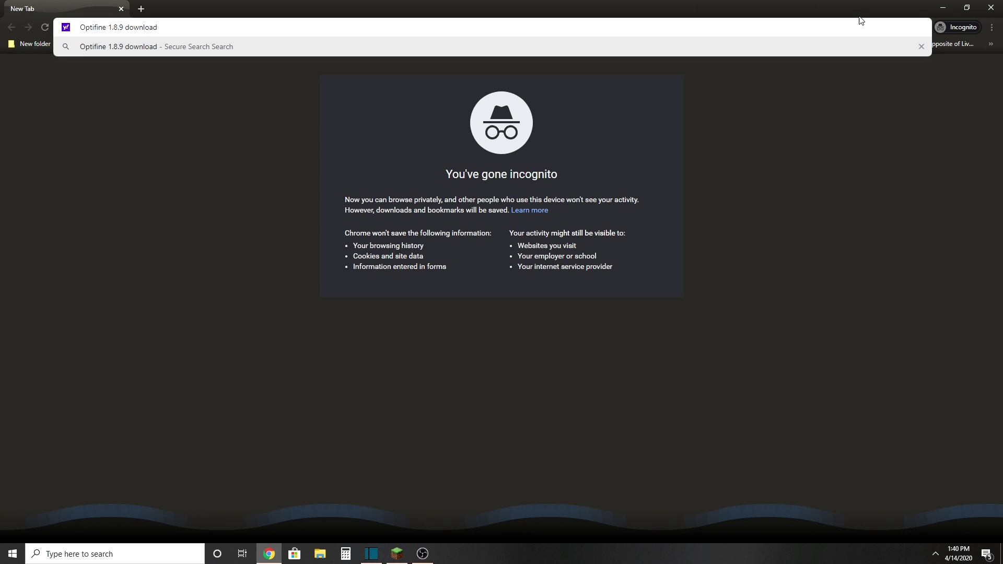
- Search 'Optifine 1.8.9 download', open the optifine.net downloads list, and pick the 1.8.9 HD U L5 mirror
left_click(535, 51)
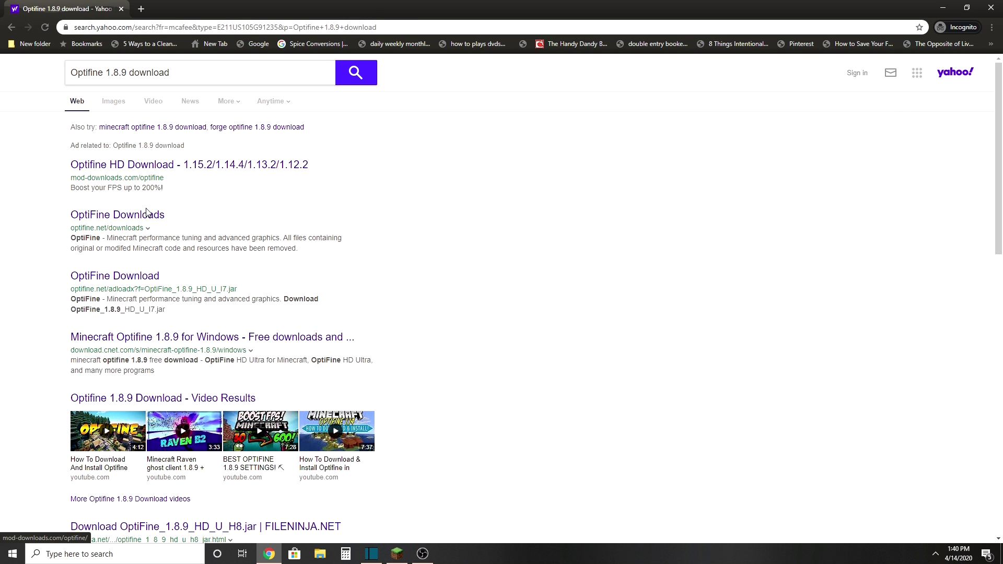
left_click(119, 216)
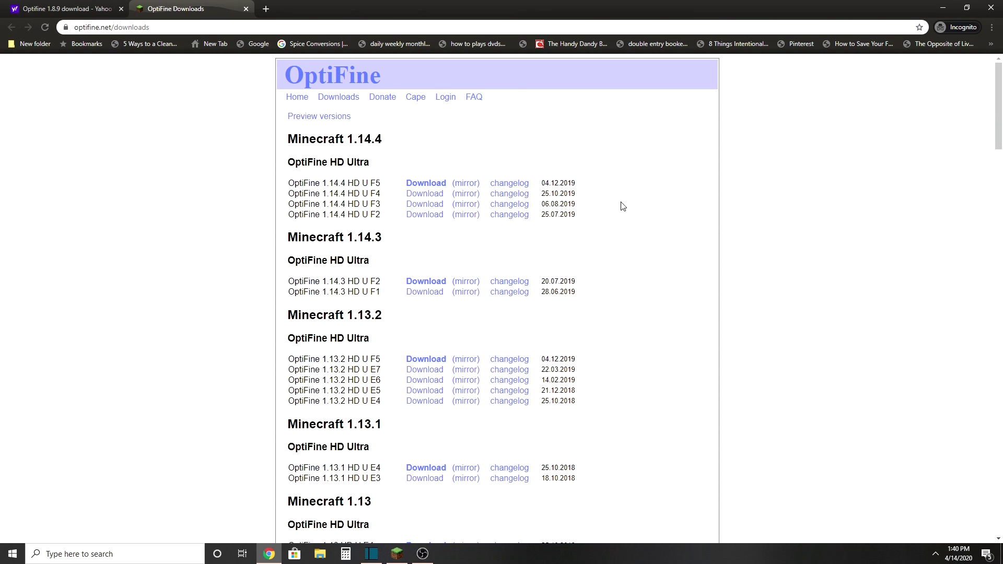
scroll(811, 164, "down", 20)
scroll(459, 247, "up", 1)
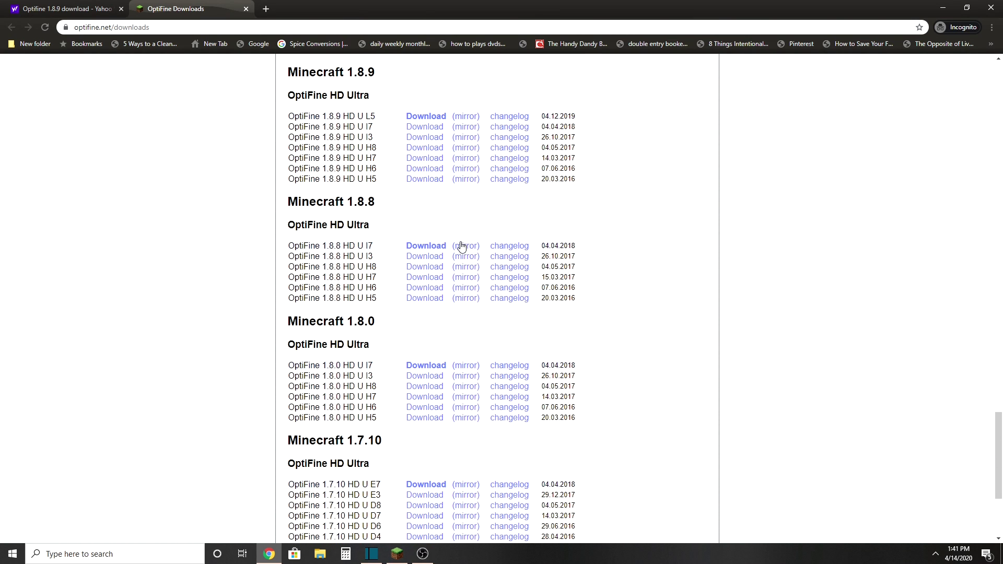
scroll(475, 150, "up", 2)
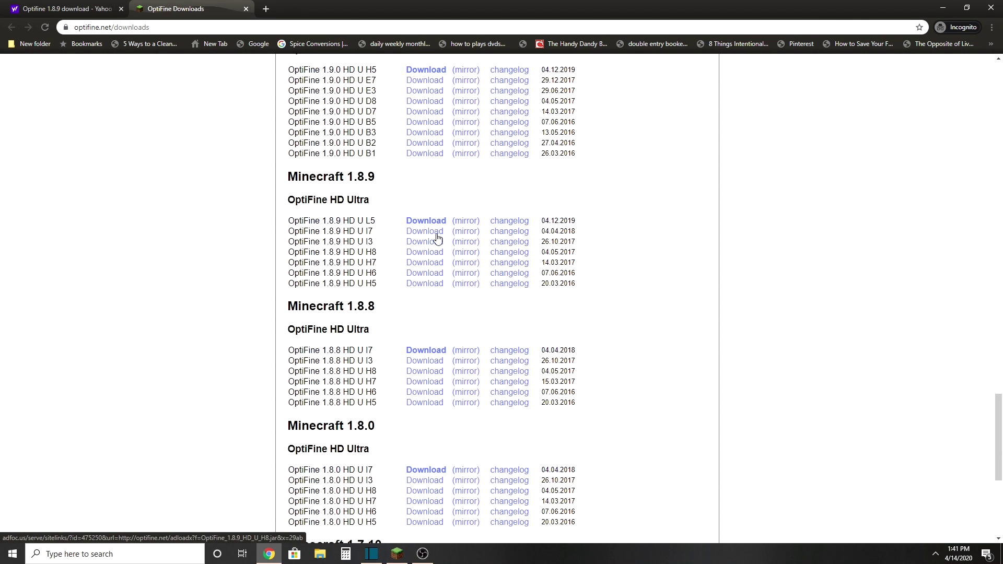
left_click(464, 224)
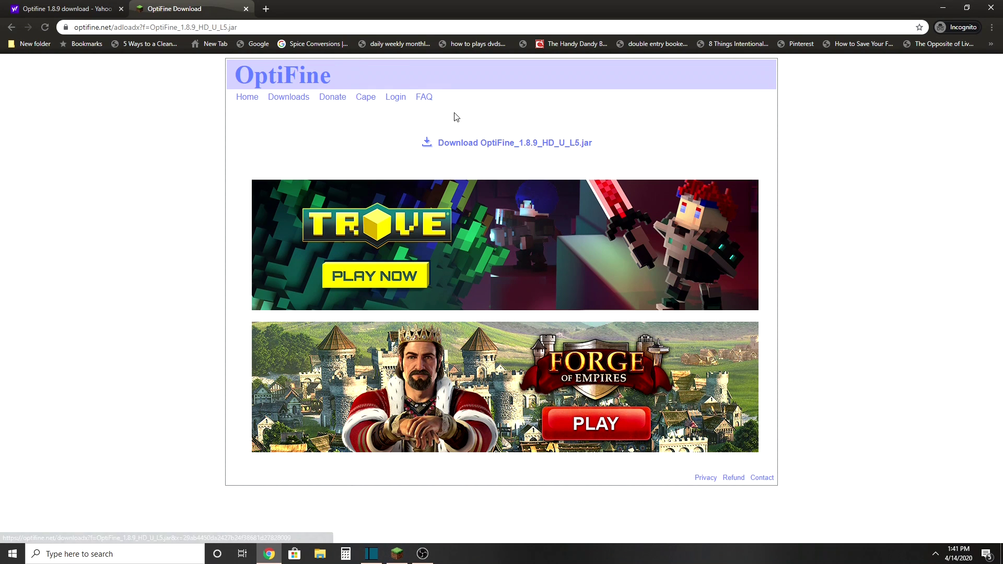
- Download OptiFine_1.8.9_HD_U_L5.jar, close the Roblox ad tab, and keep the flagged file
left_click(449, 143)
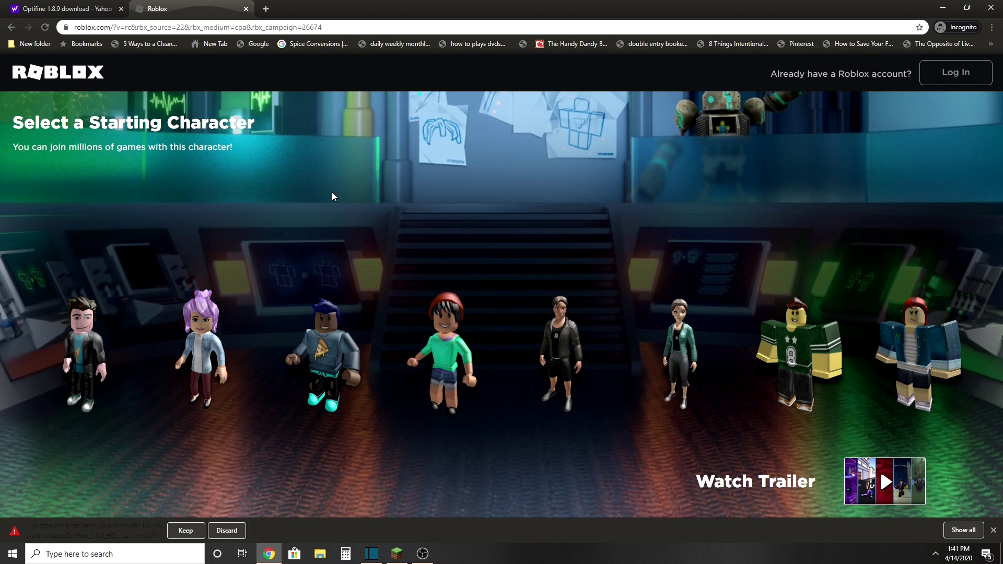
left_click(245, 9)
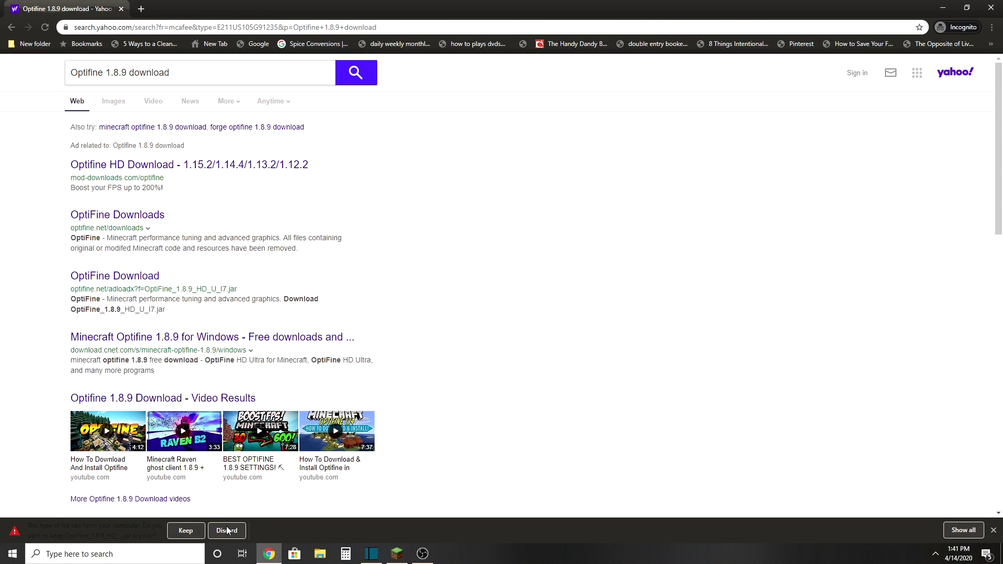
left_click(175, 531)
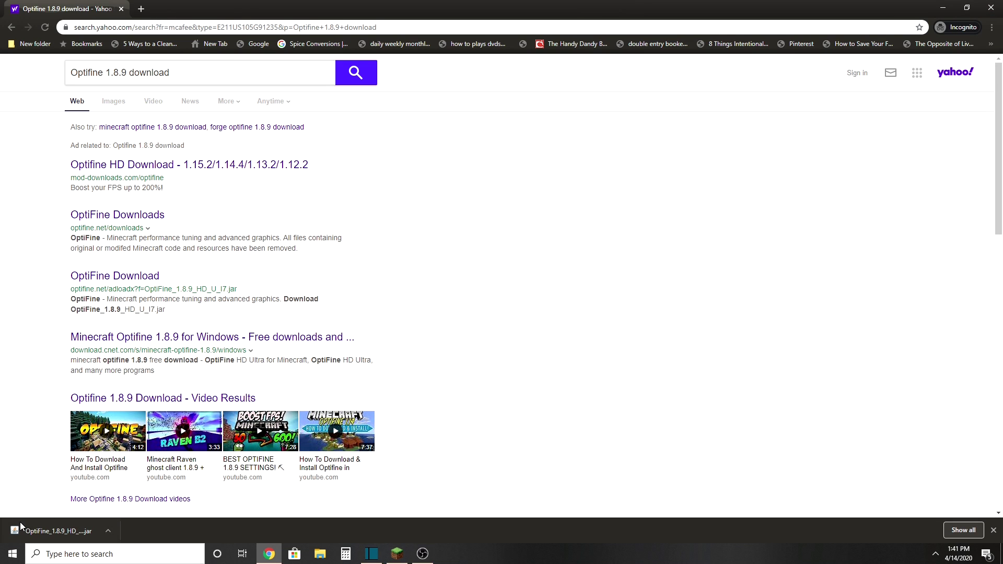
- Drag OptiFine_1.8.9_HD_U_L5.jar from Chrome's download bar to the desktop centre and close Chrome
right_click(33, 534)
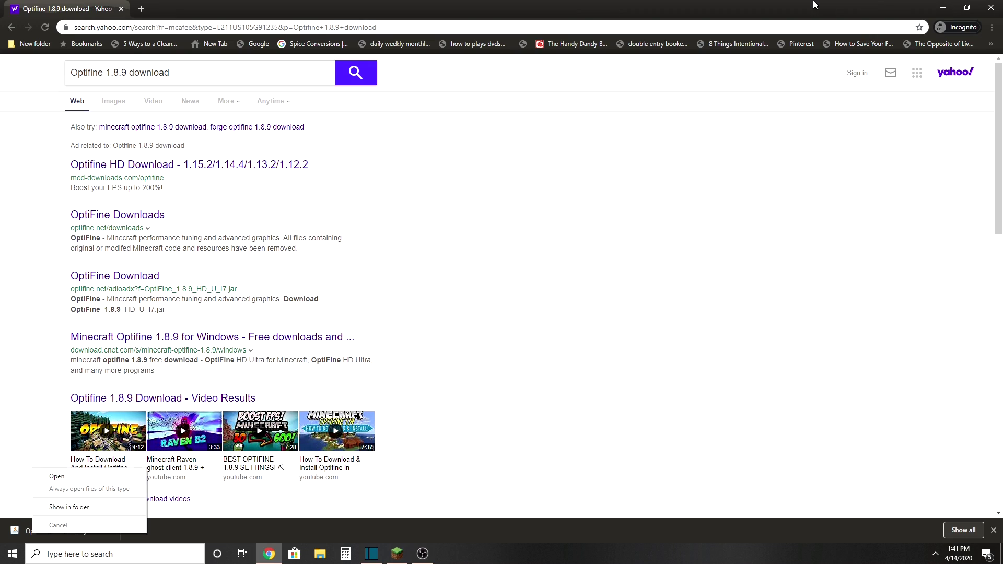
left_click_drag(814, 4, 838, 66)
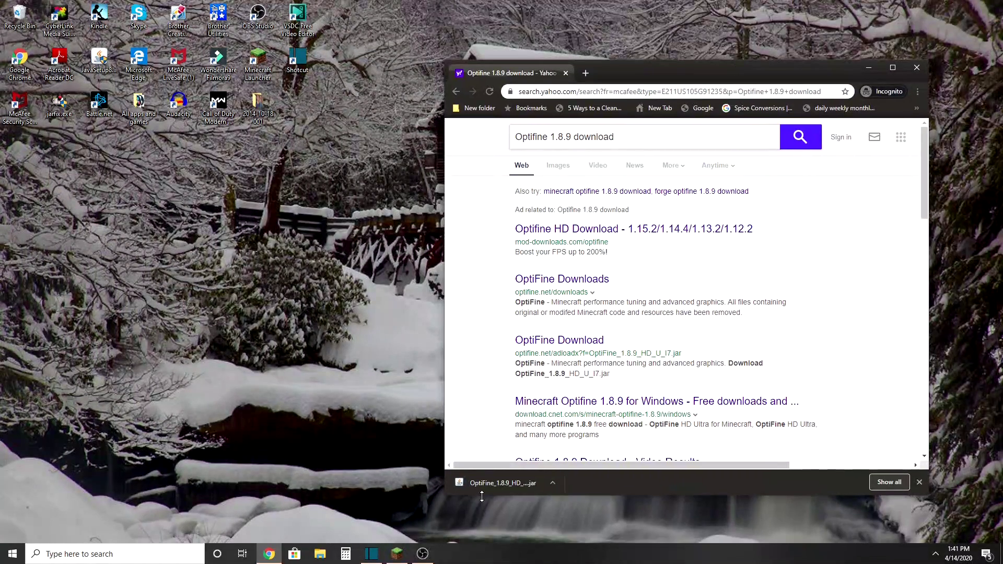
left_click_drag(483, 484, 21, 159)
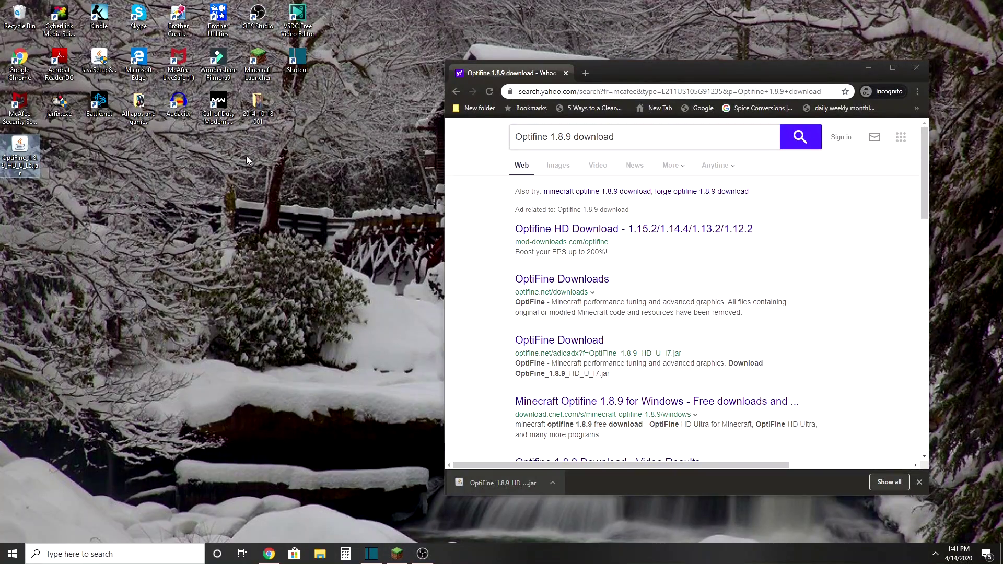
left_click(918, 68)
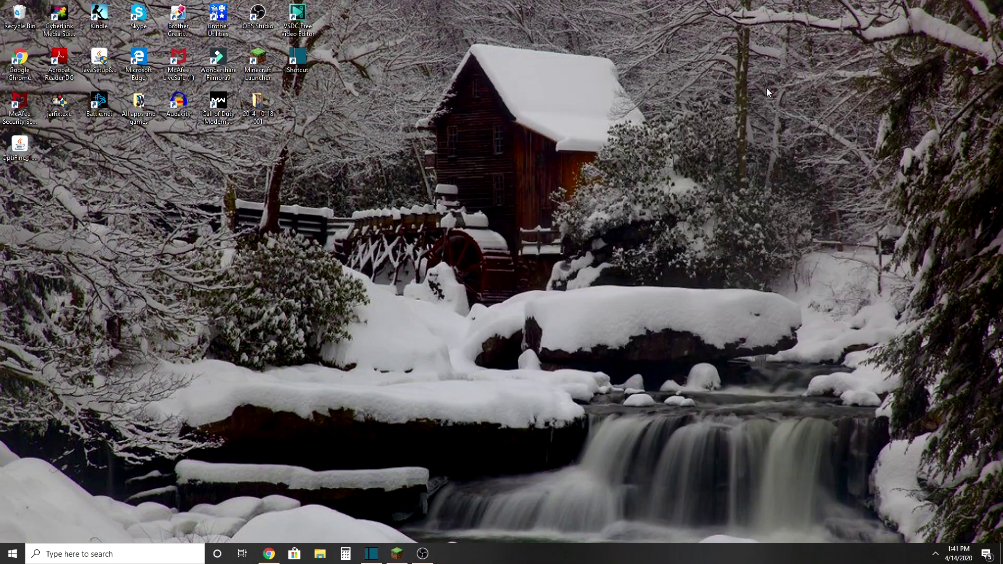
left_click_drag(60, 147, 509, 202)
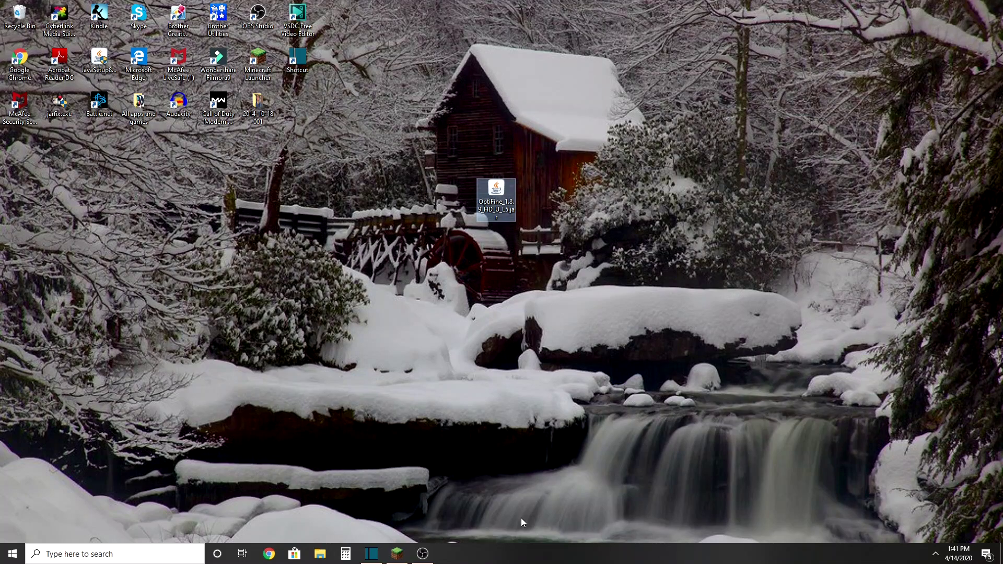
- Open File Explorer with Win+R and enter %appdata%/.minecraft in its address bar
key("super+r")
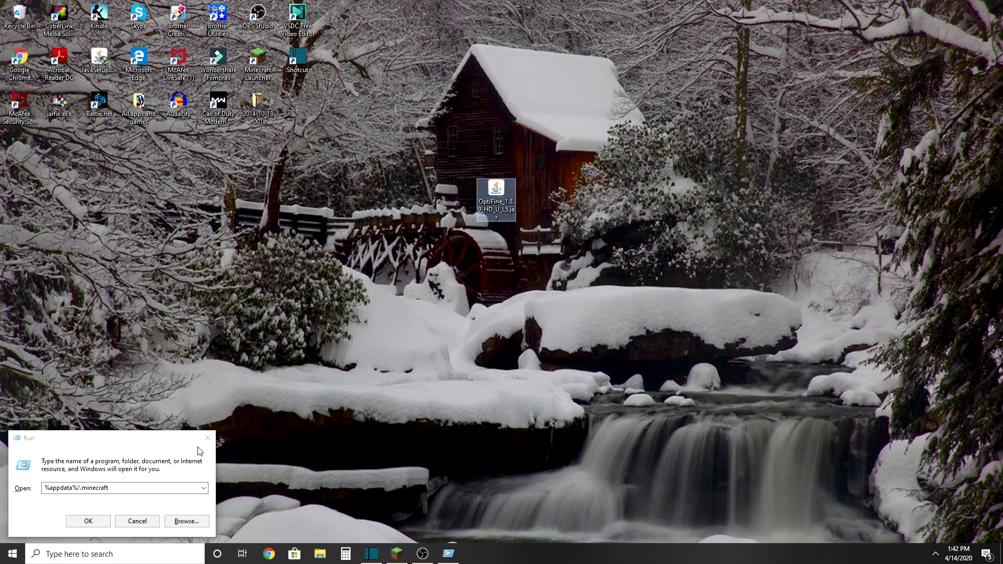
key("Return")
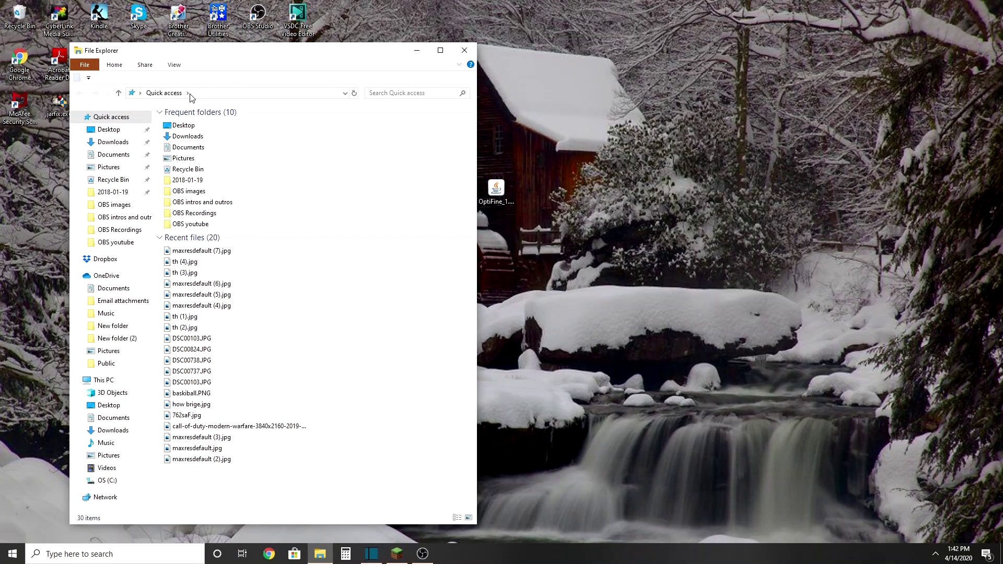
left_click(191, 94)
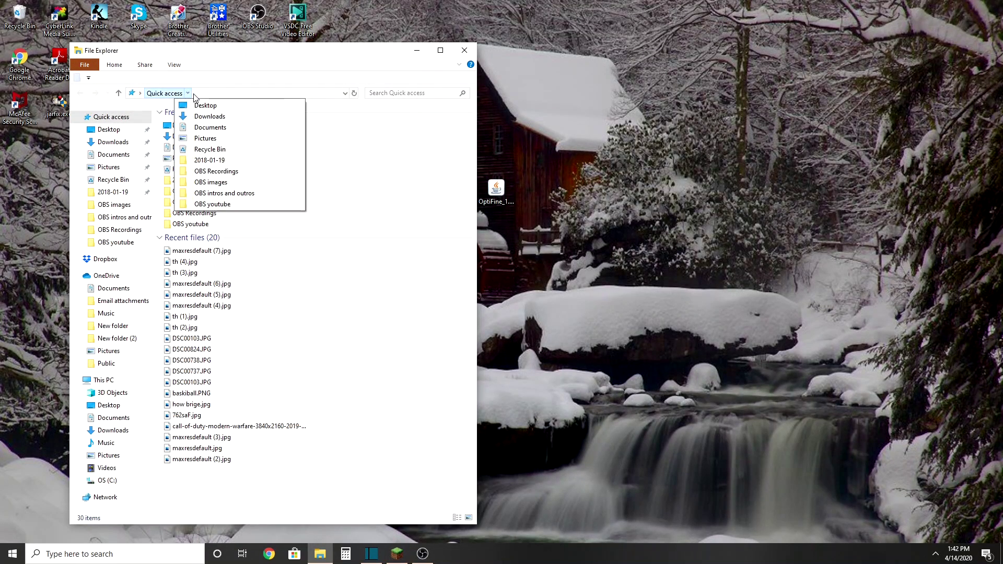
left_click(223, 92)
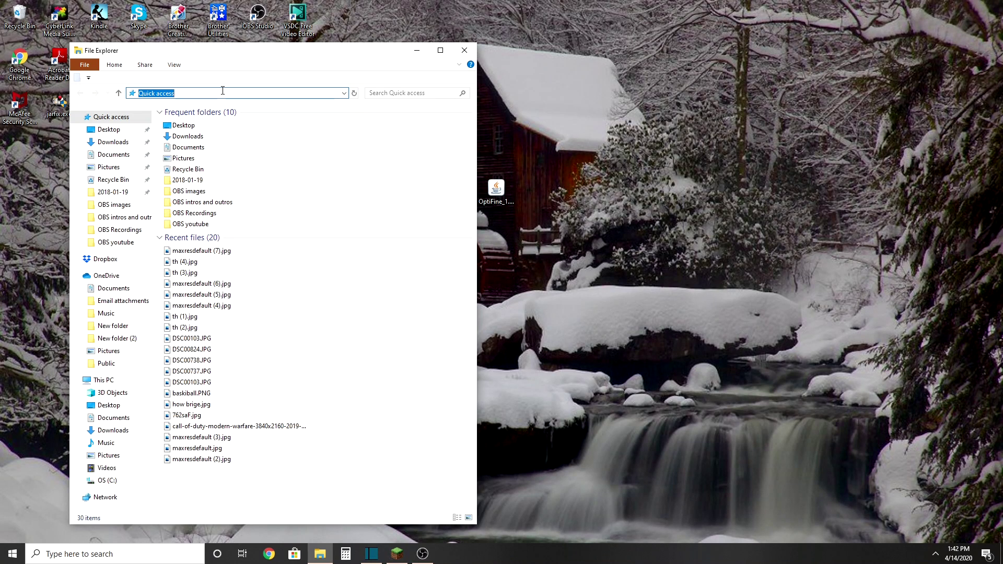
type("ap")
type("%app")
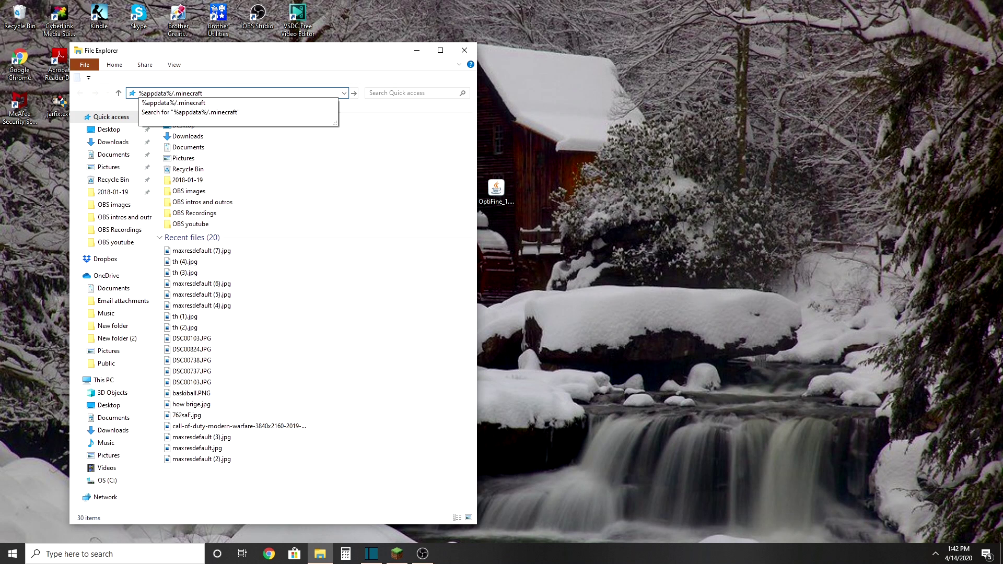
- Go to the .minecraft folder and bring up its empty-area context menu
key("Return")
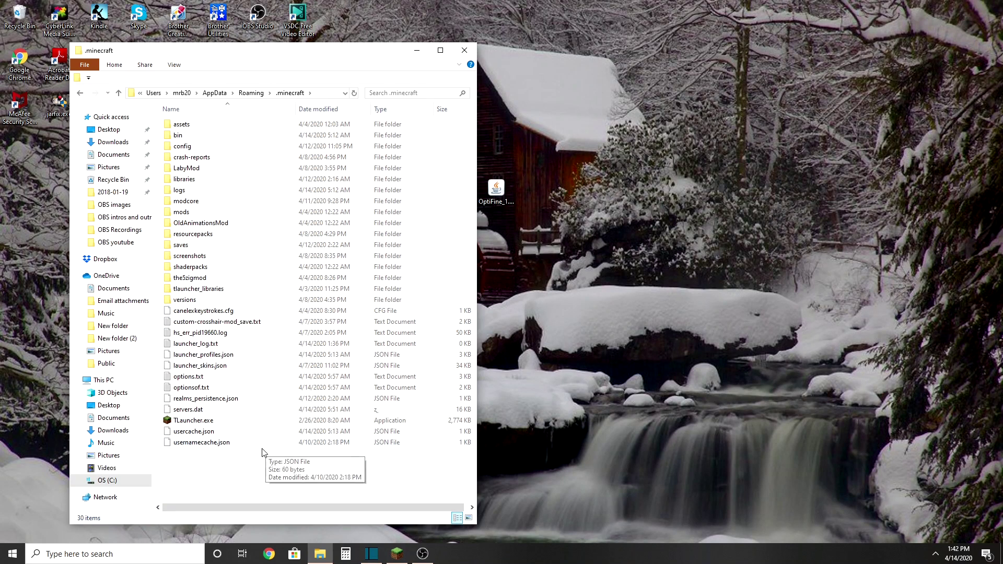
right_click(216, 463)
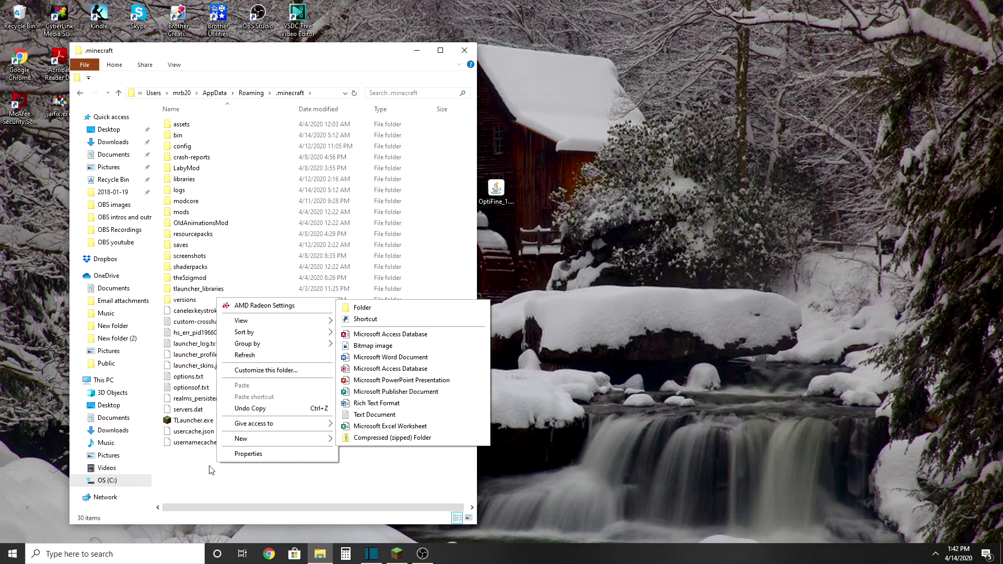
left_click(191, 477)
right_click(191, 477)
left_click(167, 418)
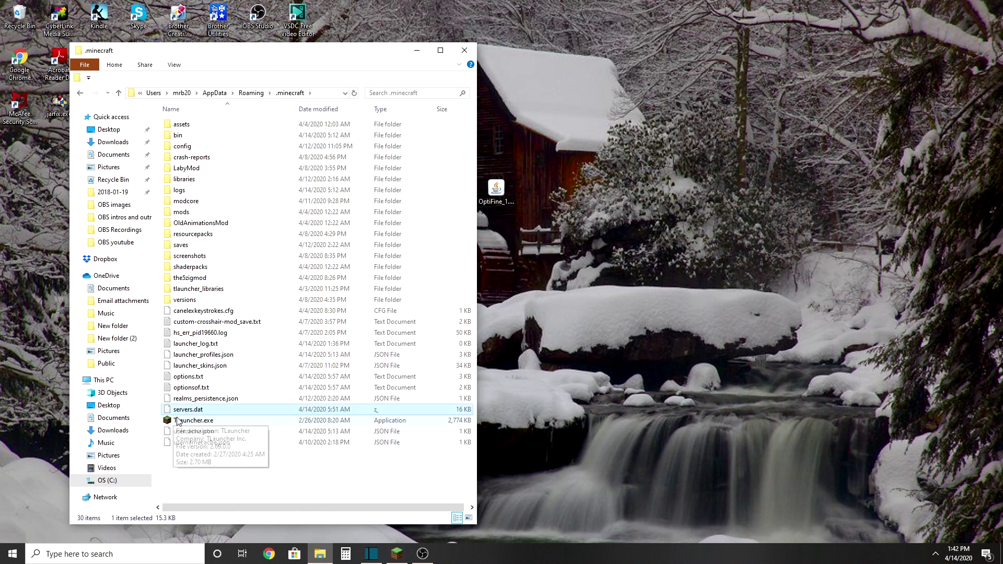
right_click(176, 420)
left_click(195, 489)
- Create a new folder in .minecraft, then delete it to the Recycle Bin
right_click(183, 472)
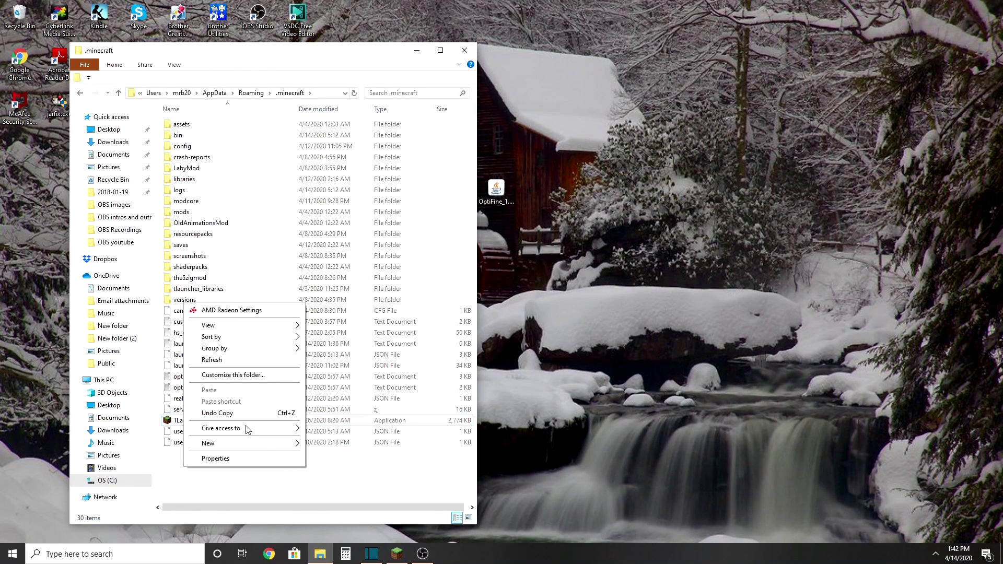
mouse_move(222, 448)
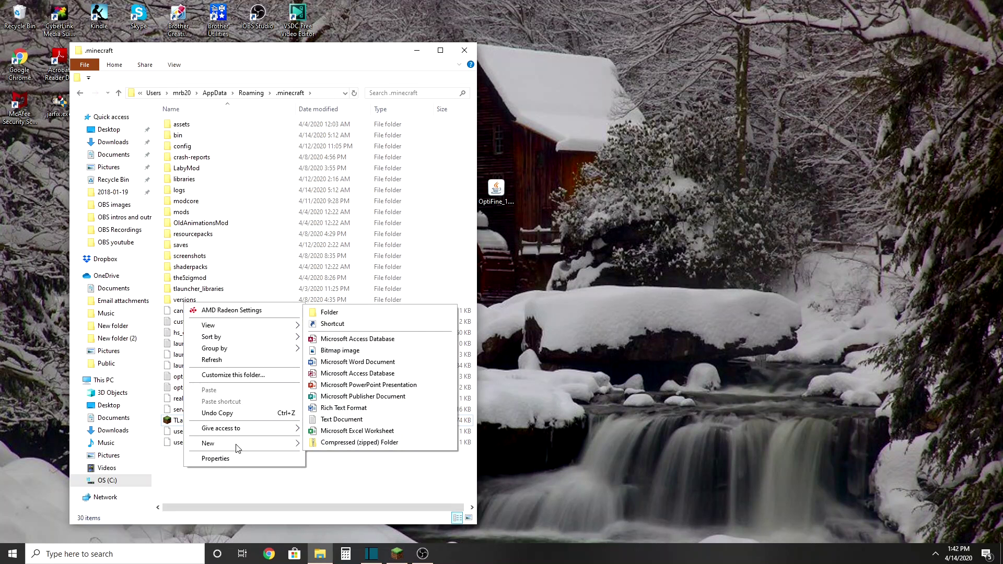
left_click(329, 313)
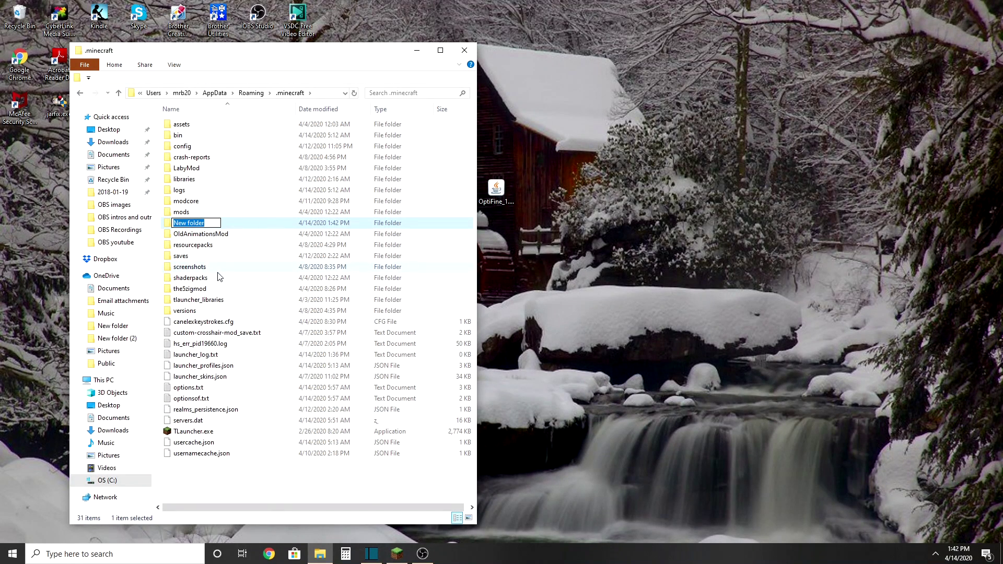
type("mod")
key("BackSpace")
key("BackSpace")
key("BackSpace")
right_click(222, 225)
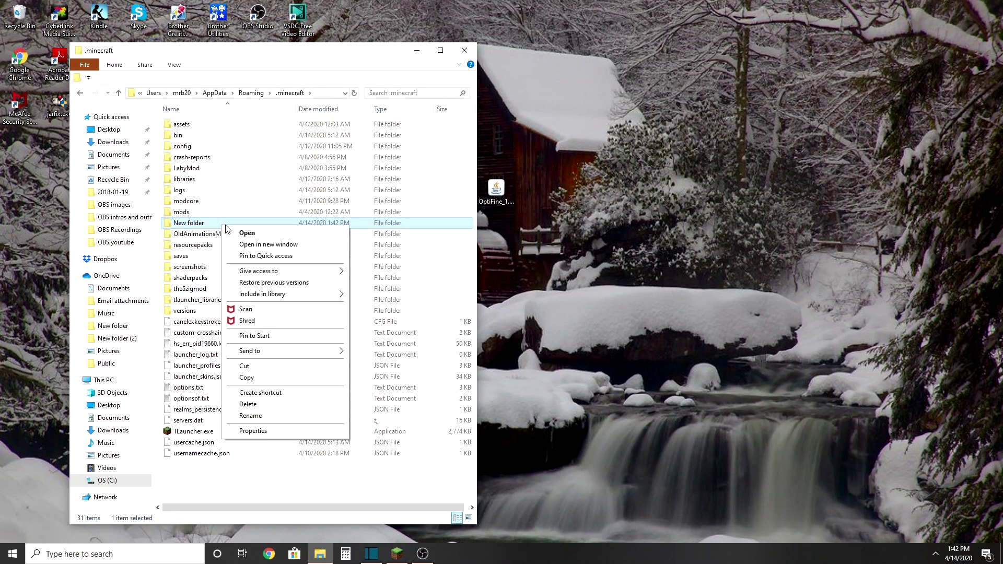
left_click(246, 405)
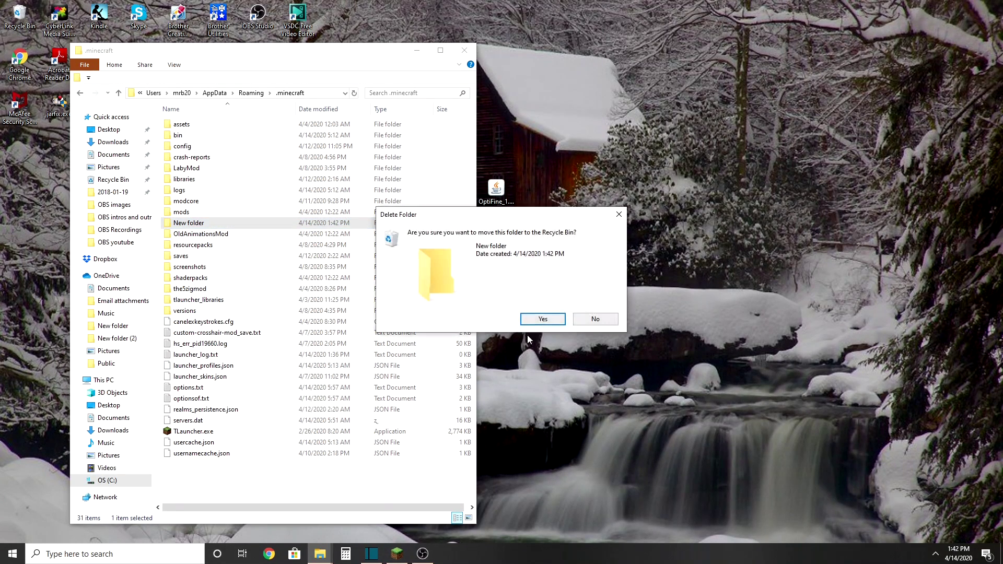
left_click(540, 320)
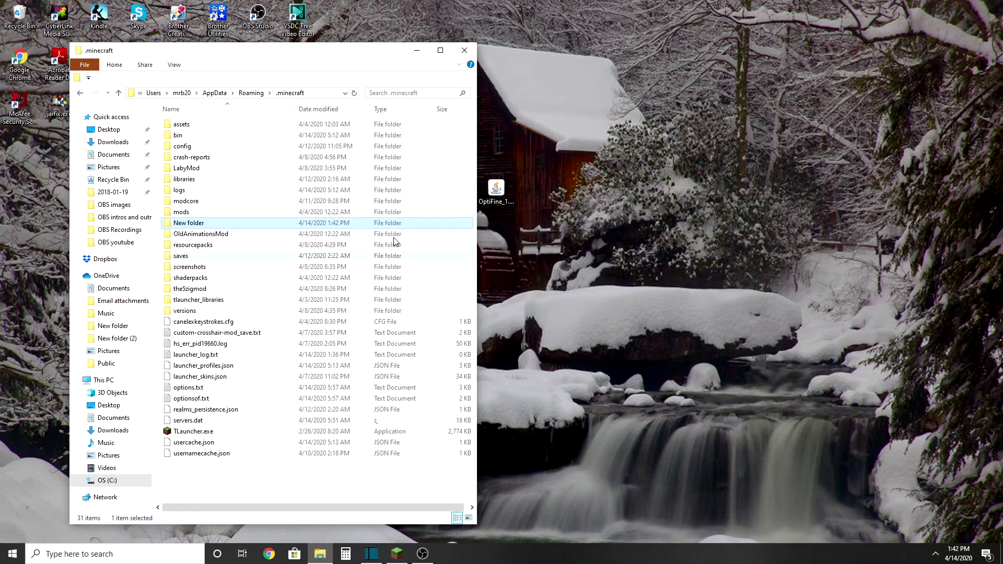
- Open the mods folder (1.8.9, autotip, togglechat), then close the Explorer window
double_click(211, 213)
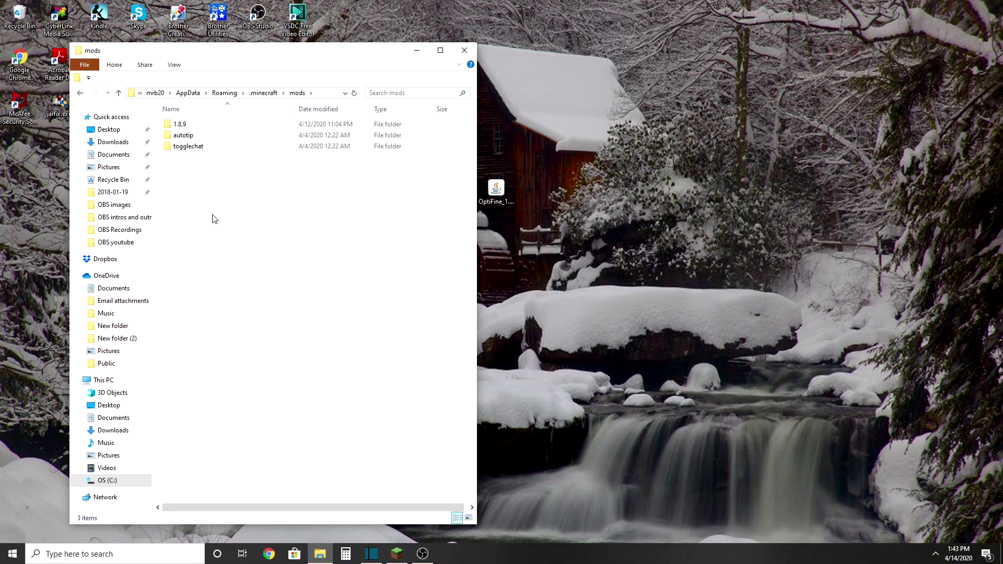
right_click(232, 208)
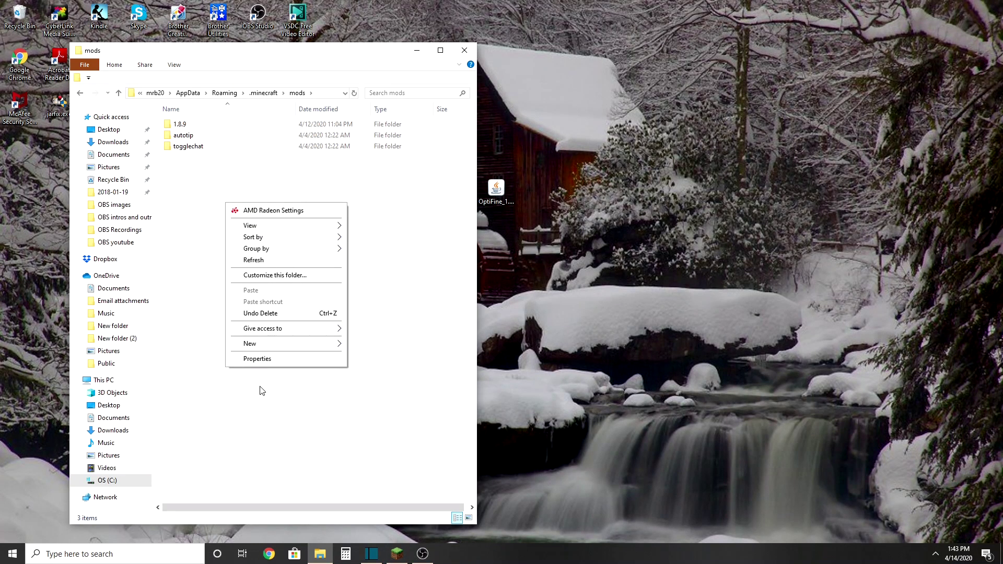
mouse_move(262, 347)
left_click(218, 227)
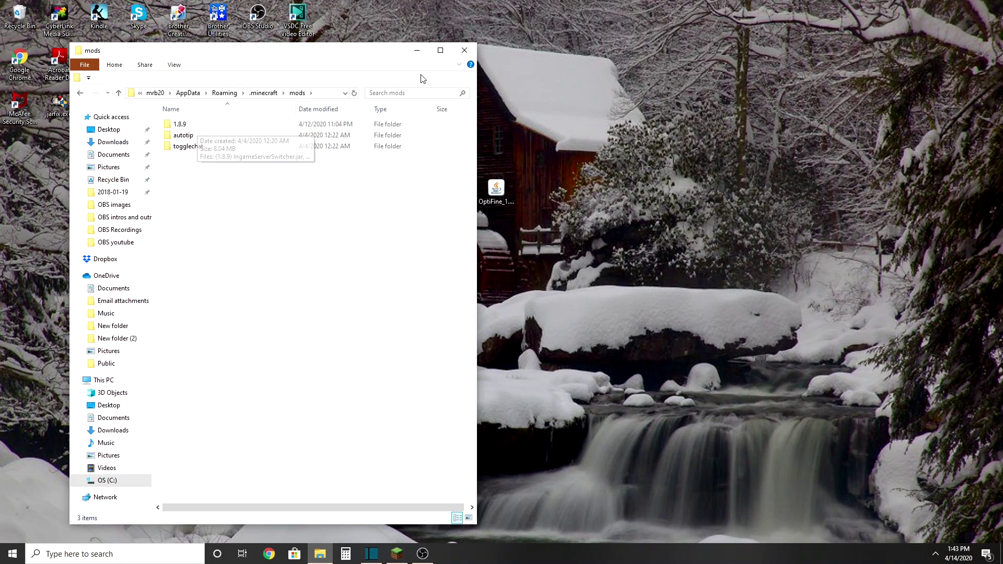
left_click(464, 50)
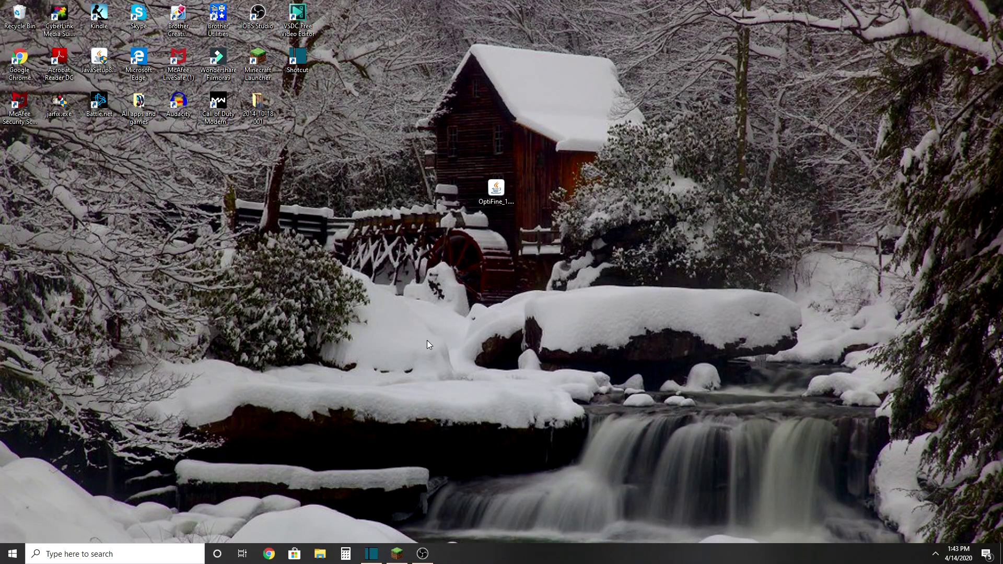
- Open OptiFine_1.8.9_HD_U_L5.jar with Java(TM) Platform SE binary via Open with
right_click(497, 193)
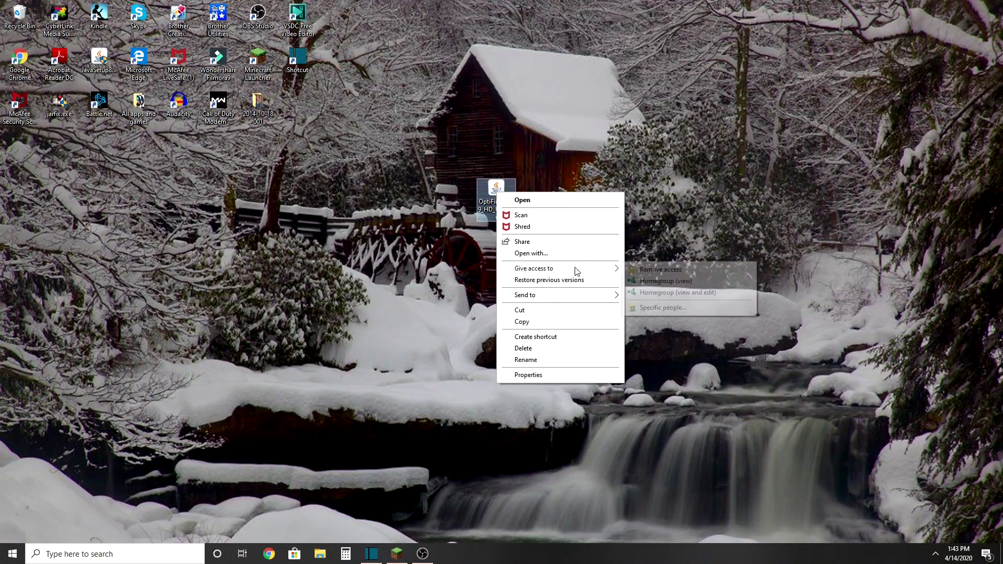
left_click(545, 255)
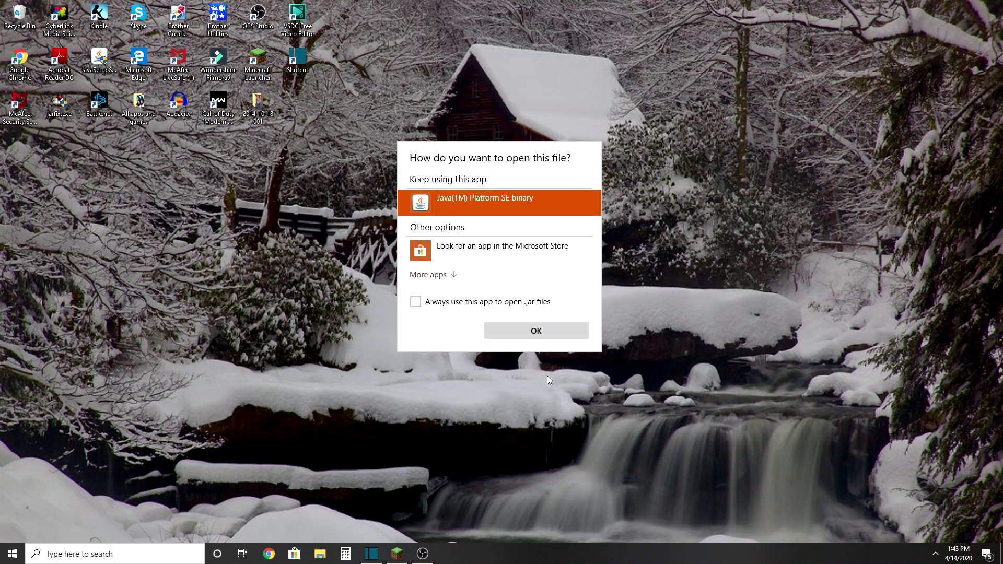
left_click(525, 325)
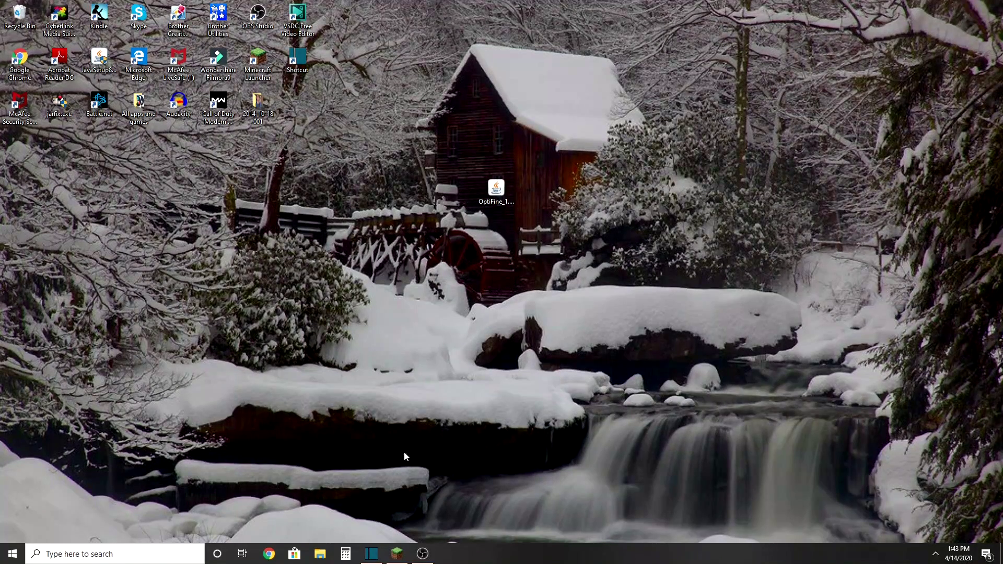
- Minimize the launcher again and open the OptiFine jar with Java, moving its icon aside
left_click(397, 553)
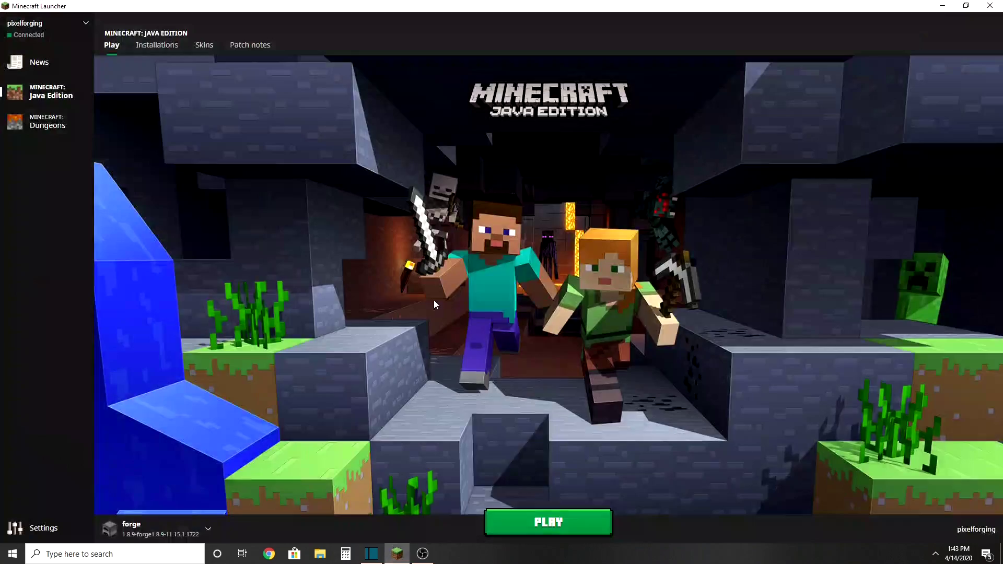
left_click(942, 5)
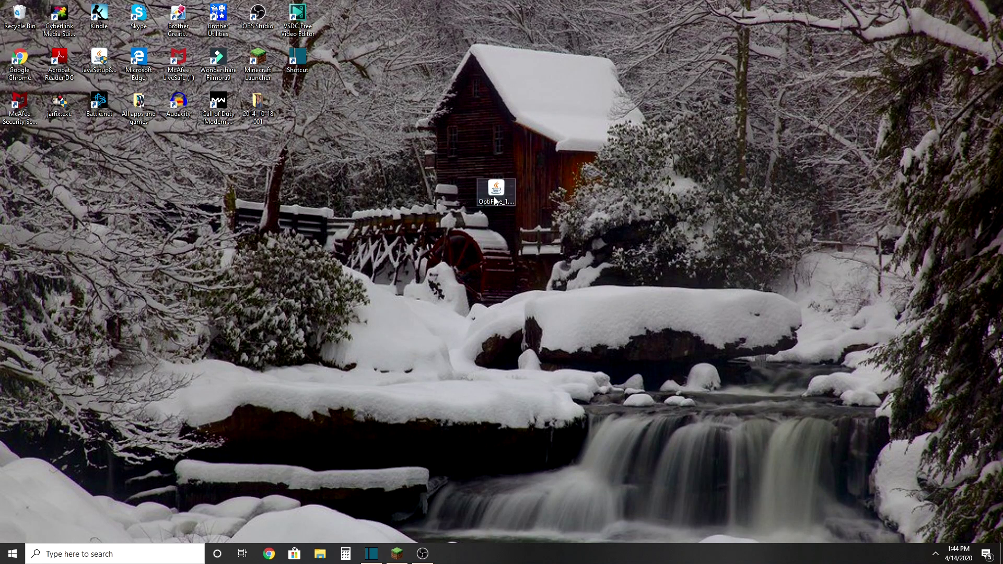
right_click(498, 190)
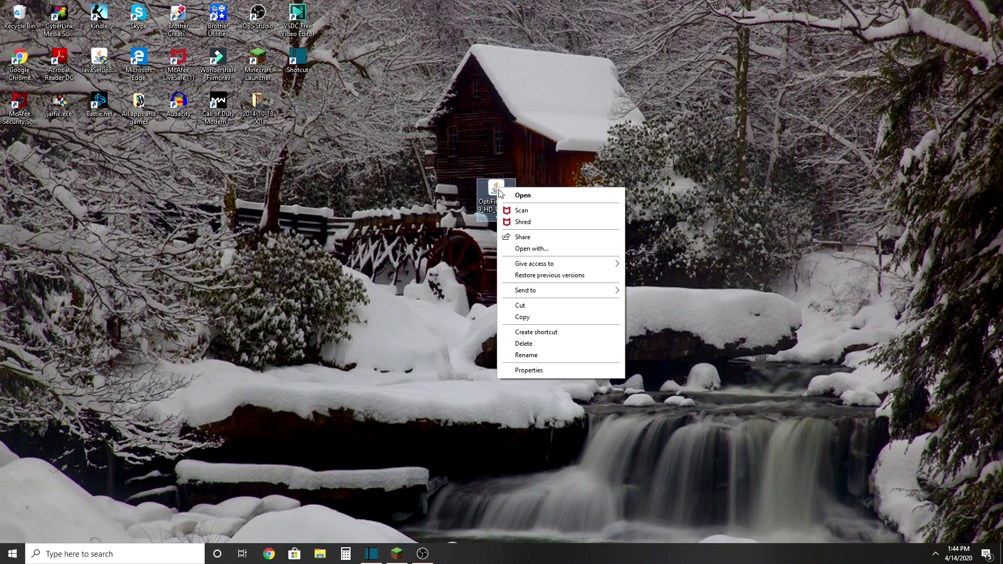
left_click(574, 248)
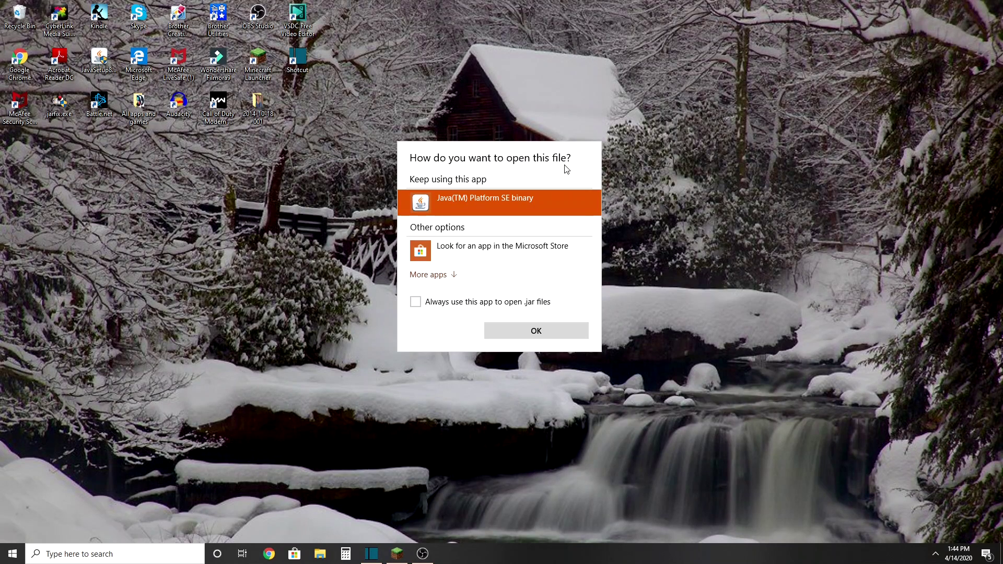
left_click(632, 207)
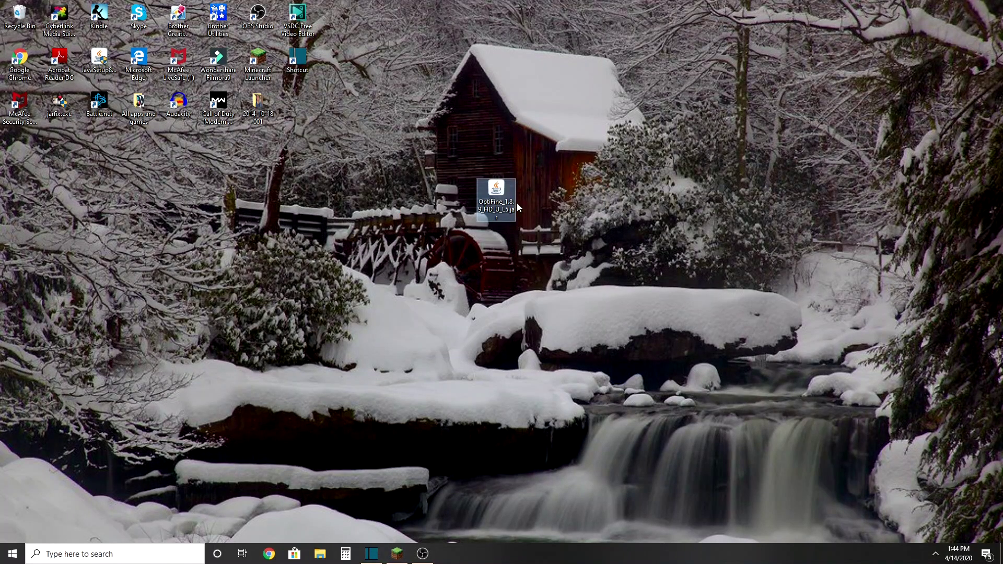
left_click_drag(497, 189, 111, 169)
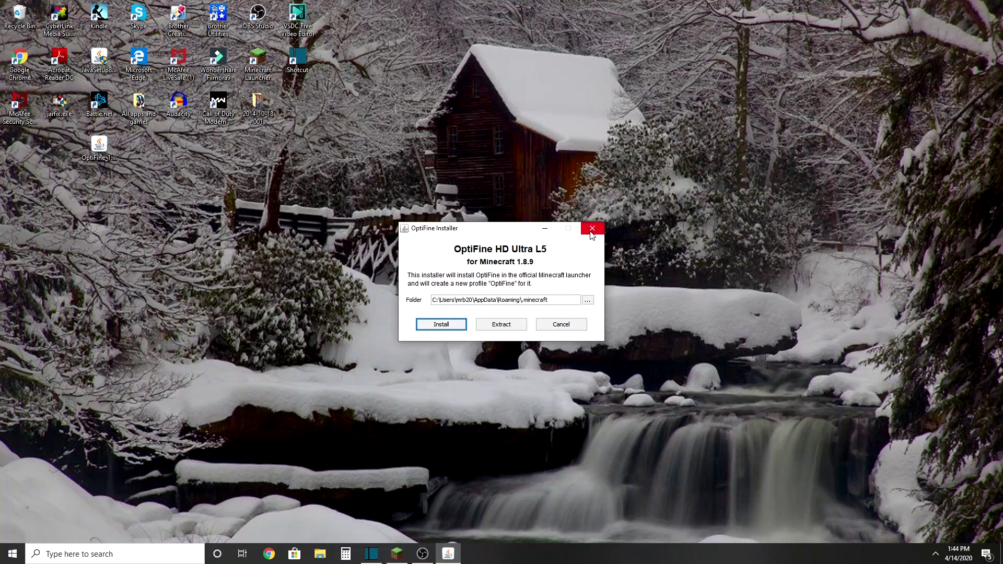
- Install OptiFine HD Ultra L5 into .minecraft, close the installer, and move the jar to the left edge
left_click(448, 323)
left_click(562, 324)
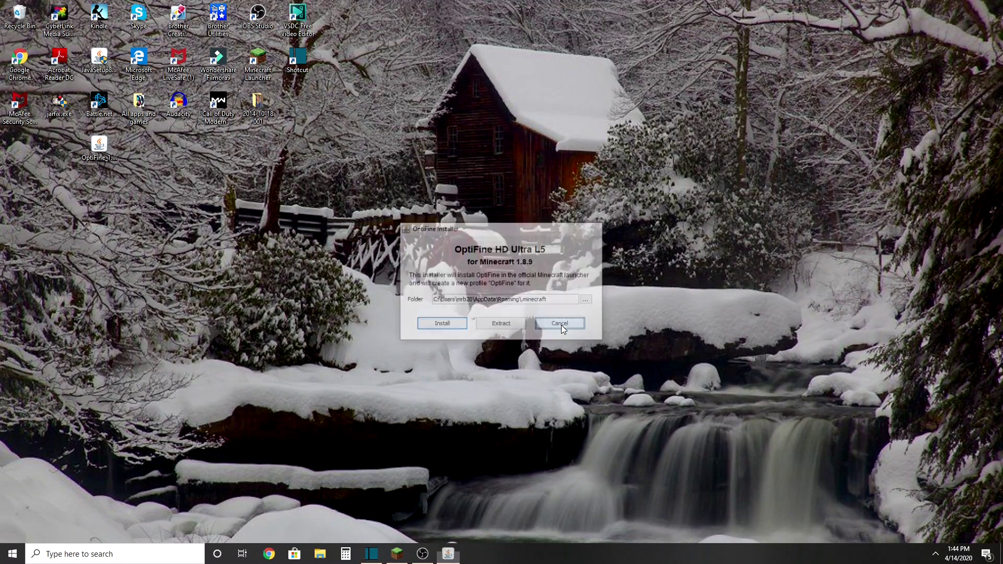
left_click_drag(95, 145, 10, 152)
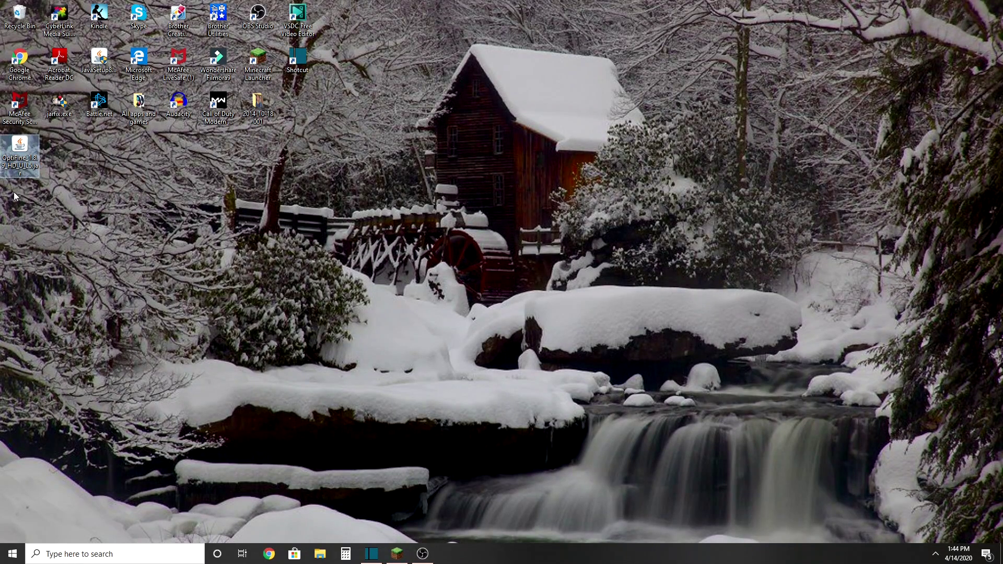
- Move the OptiFine jar to the centre, run its installer, then close it
left_click_drag(19, 157, 486, 232)
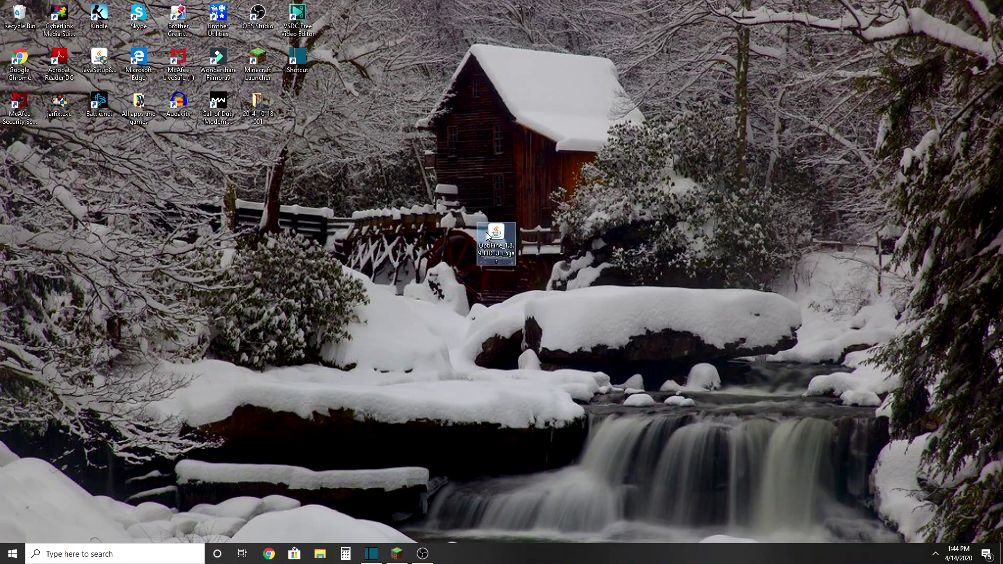
double_click(487, 232)
left_click(589, 226)
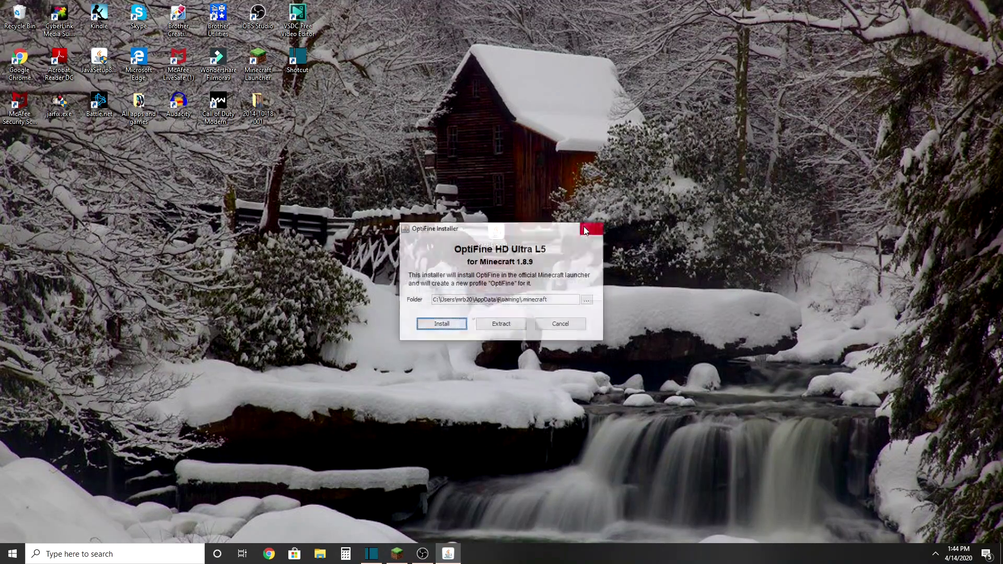
- Open the OptiFine jar with Java, then move it left and jarfix.exe to centre
right_click(492, 247)
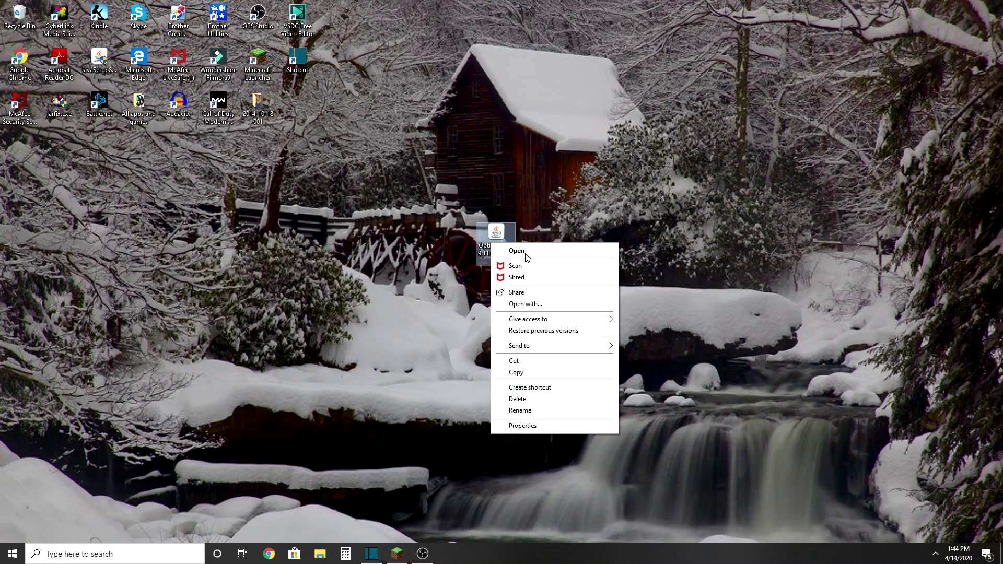
left_click(537, 306)
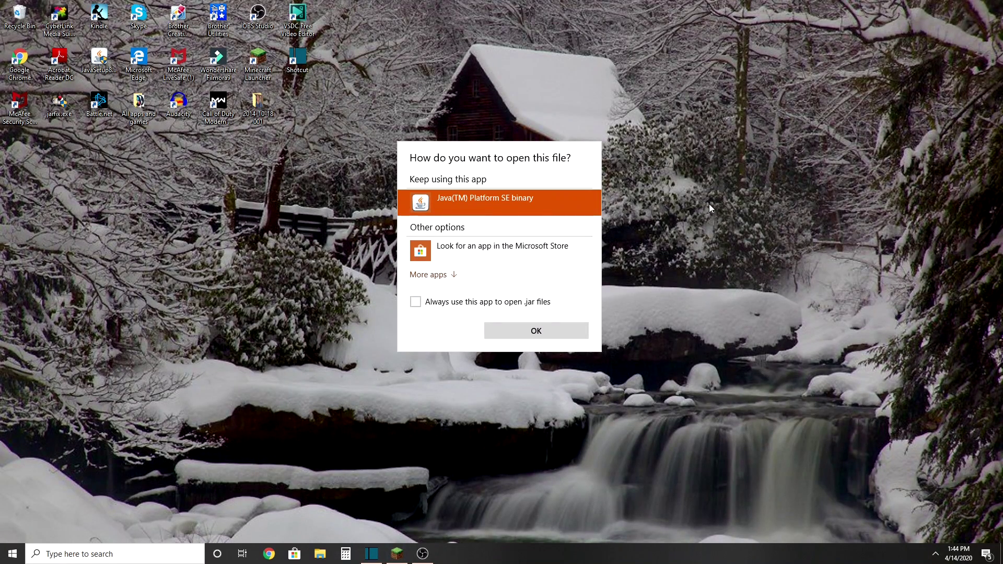
left_click(716, 192)
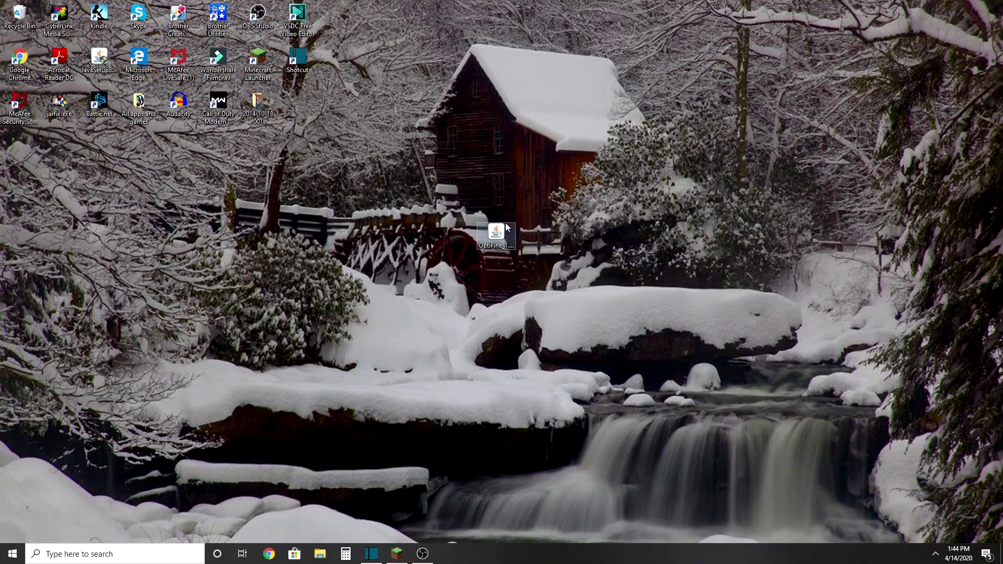
left_click_drag(496, 233, 21, 147)
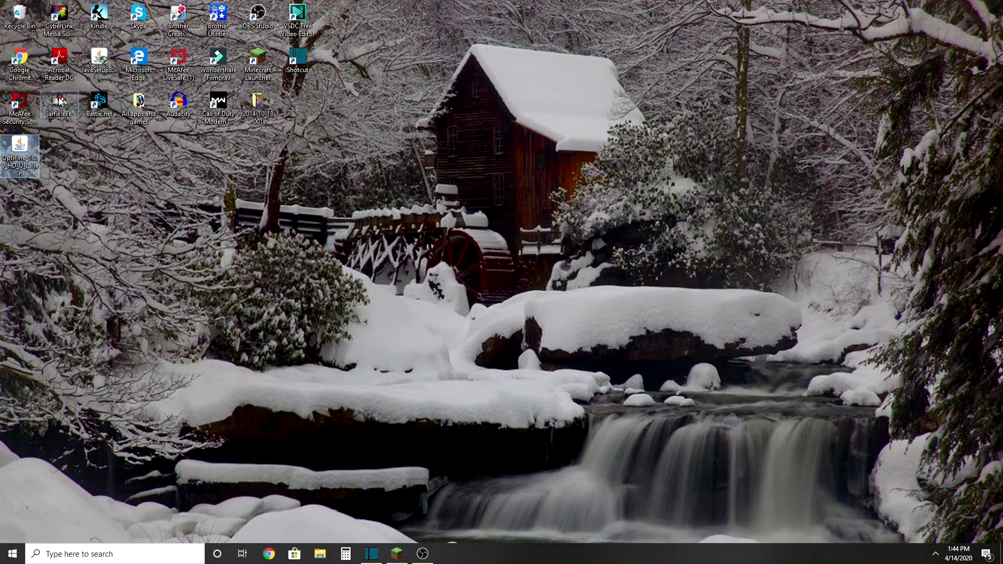
left_click_drag(59, 104, 457, 238)
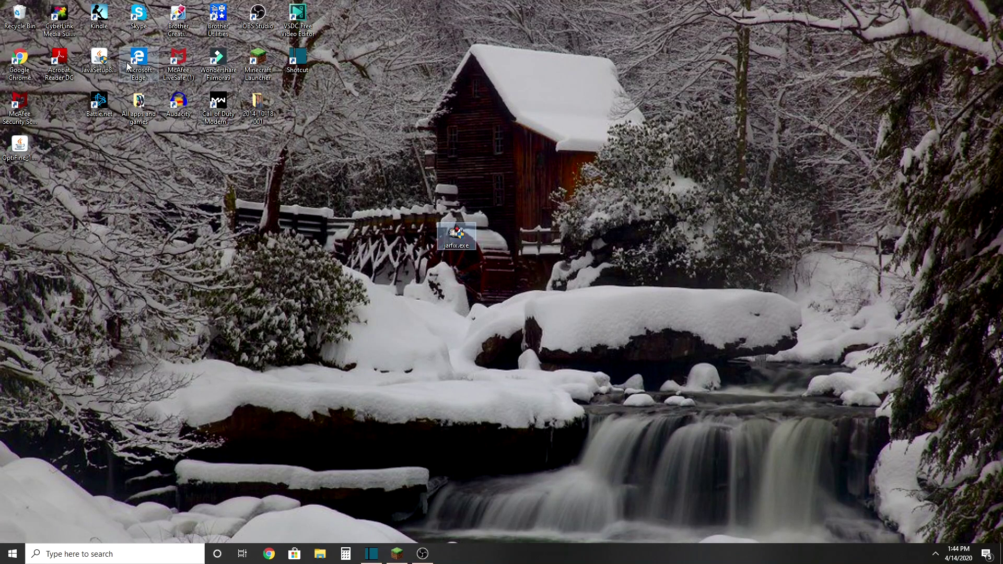
- Place JavaSetup8u241.exe right beside jarfix.exe near the centre of the desktop
left_click_drag(104, 60, 370, 204)
left_click_drag(486, 225, 489, 230)
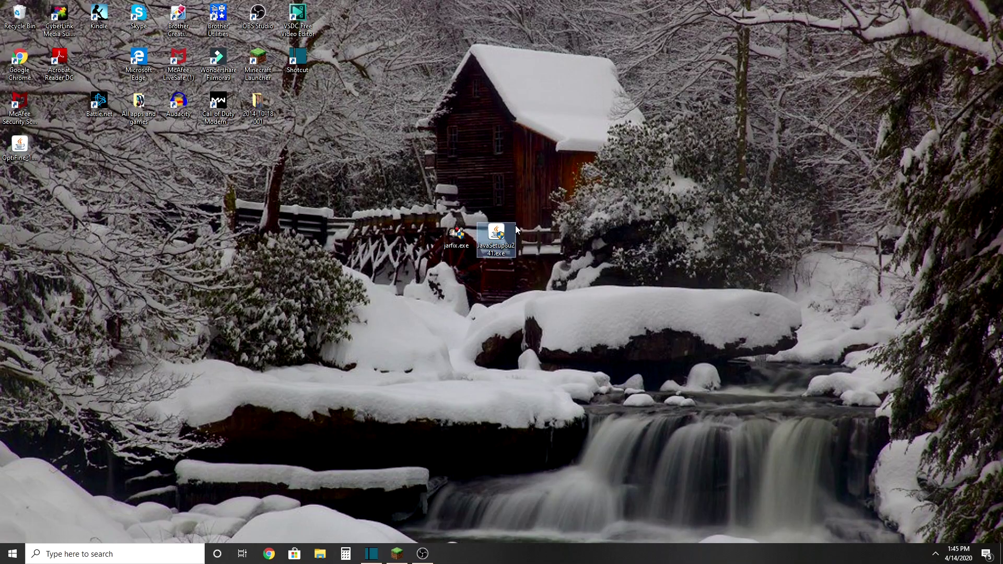
double_click(495, 240)
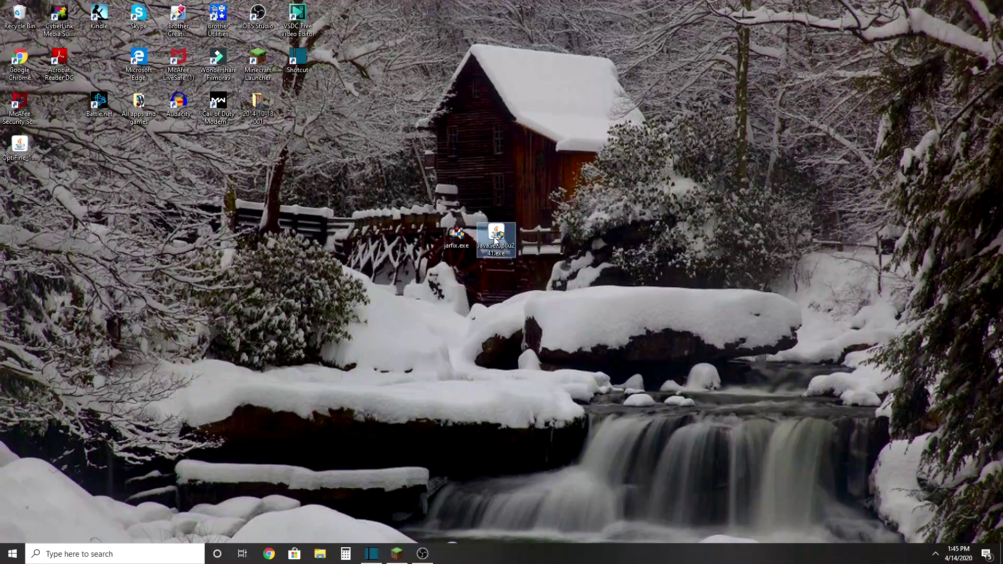
- Select jarfix.exe, the OptiFine jar and the Java installer to check their full names
left_click(465, 230)
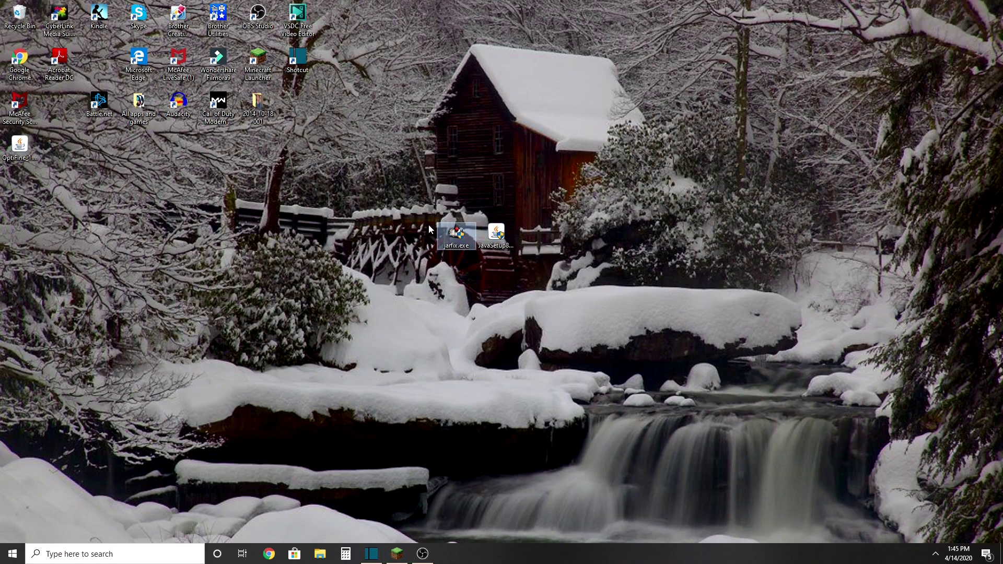
left_click(13, 149)
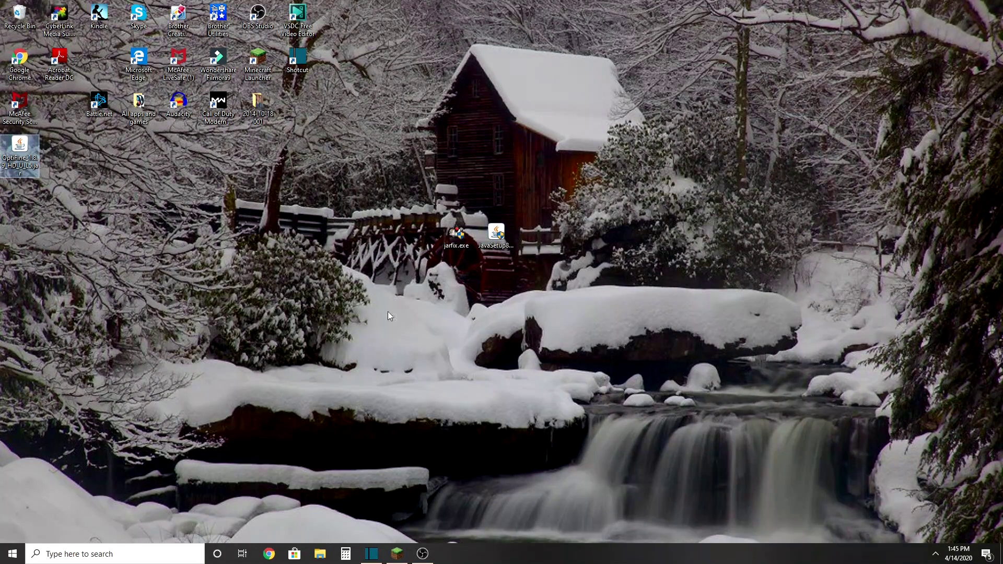
left_click(445, 235)
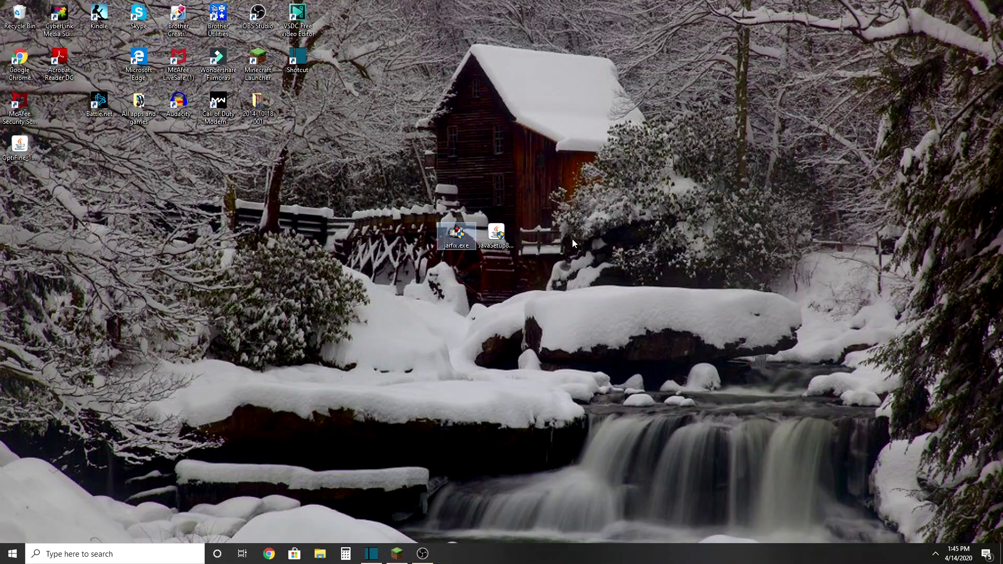
left_click(496, 237)
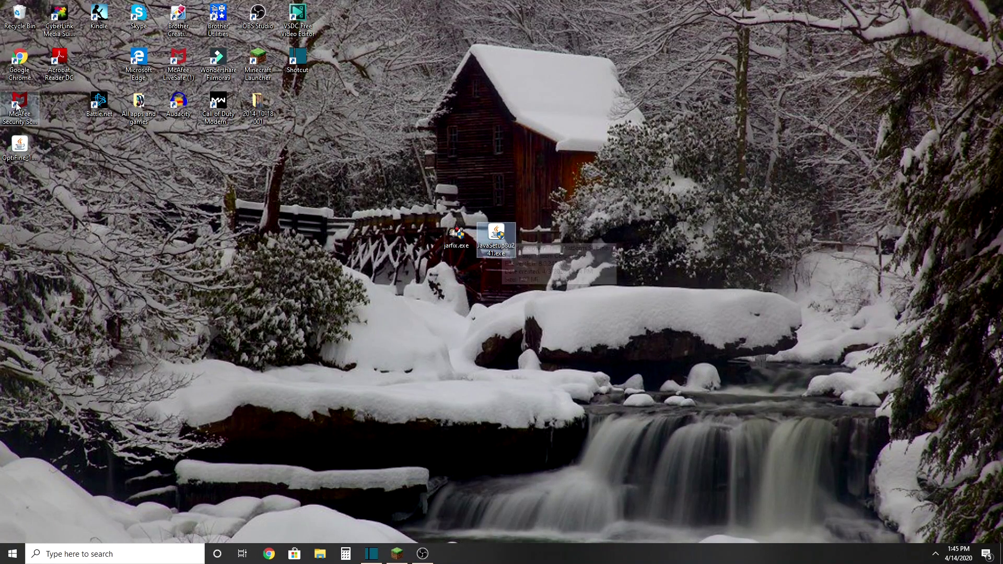
- Open the OptiFine jar with Java(TM) Platform SE binary
right_click(18, 145)
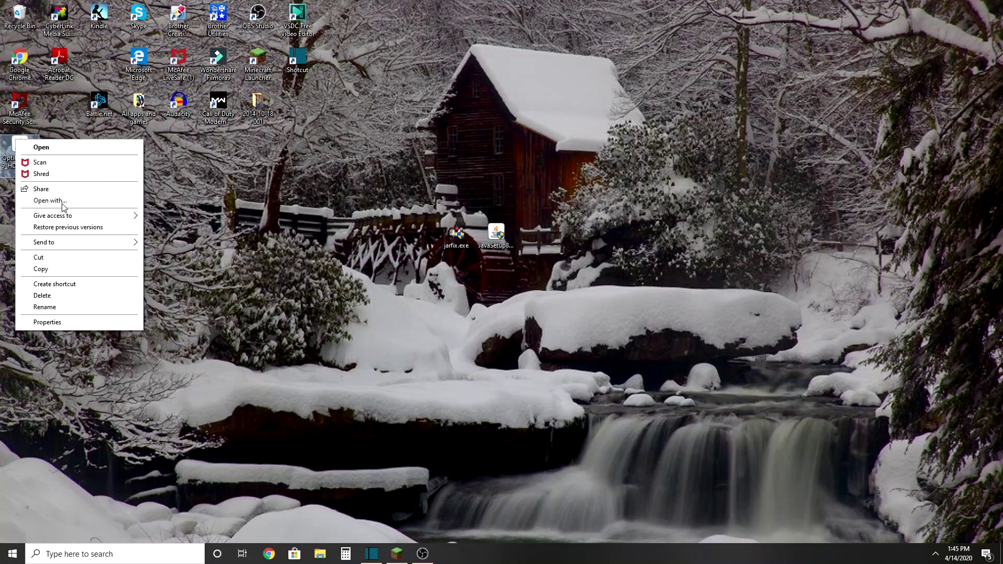
left_click(220, 150)
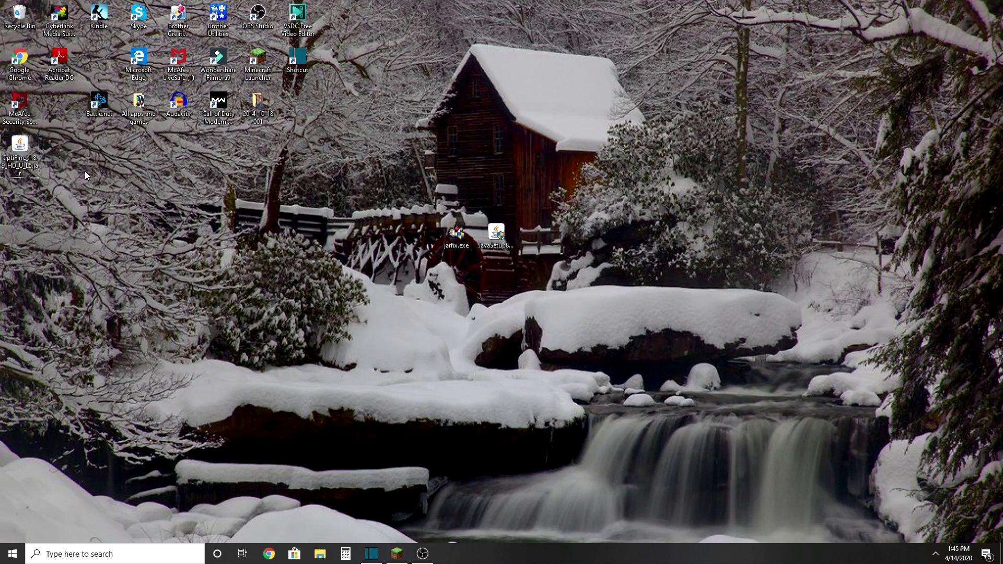
right_click(26, 160)
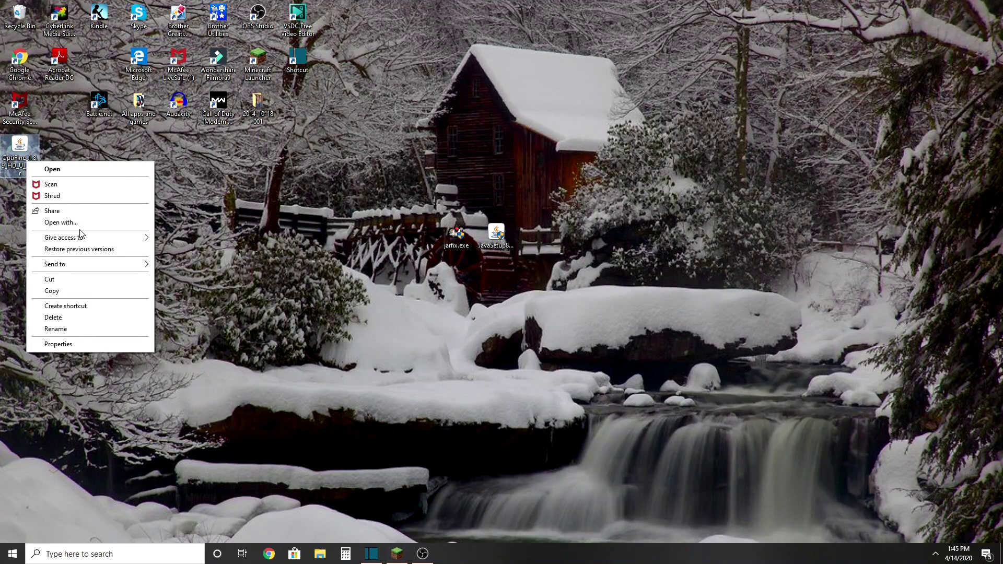
left_click(86, 224)
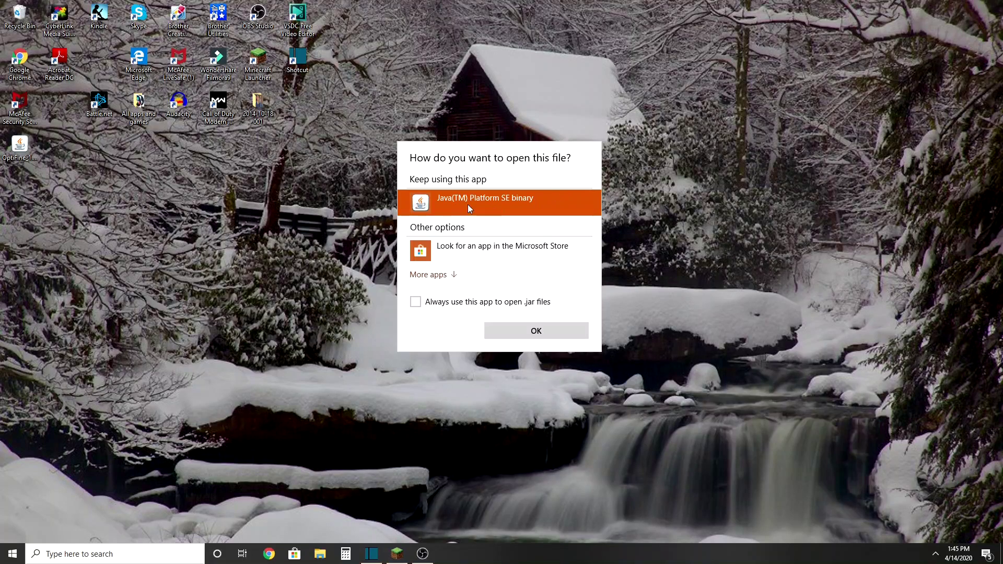
left_click(537, 331)
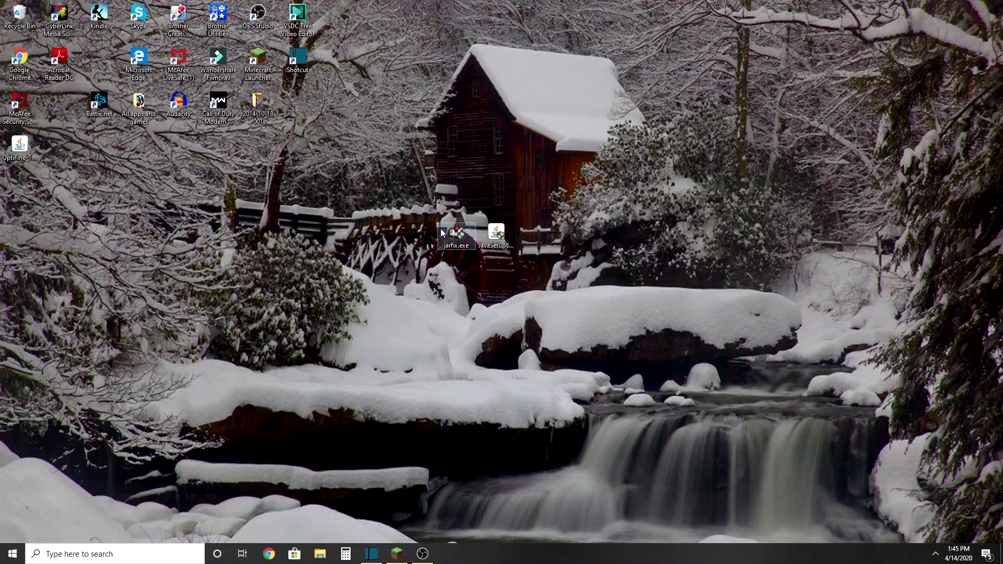
- Move jarfix.exe beside McAfee Security and JavaSetup8u241.exe beside Acrobat in the icon grid
left_click(471, 239)
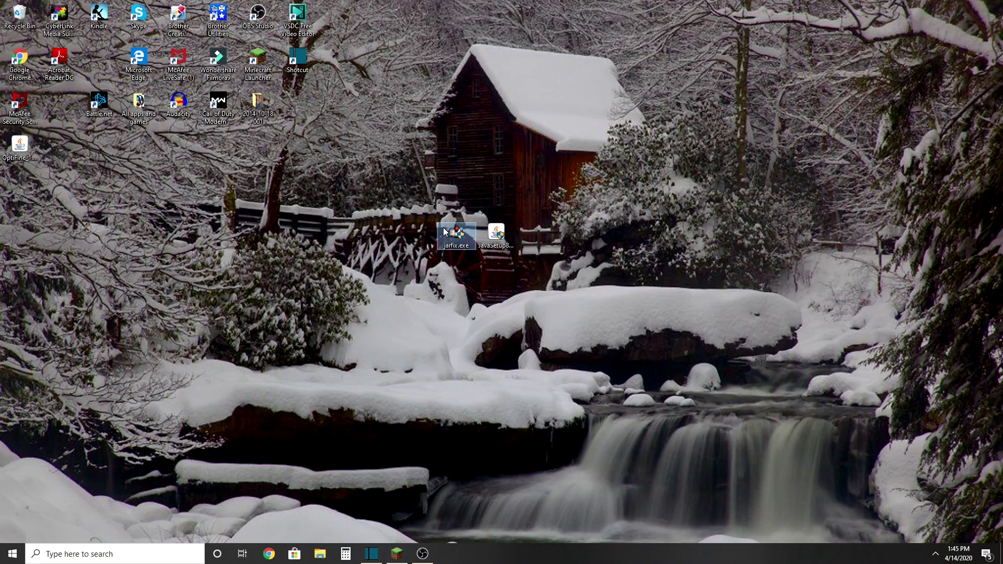
left_click_drag(71, 152, 94, 125)
left_click_drag(508, 252, 138, 79)
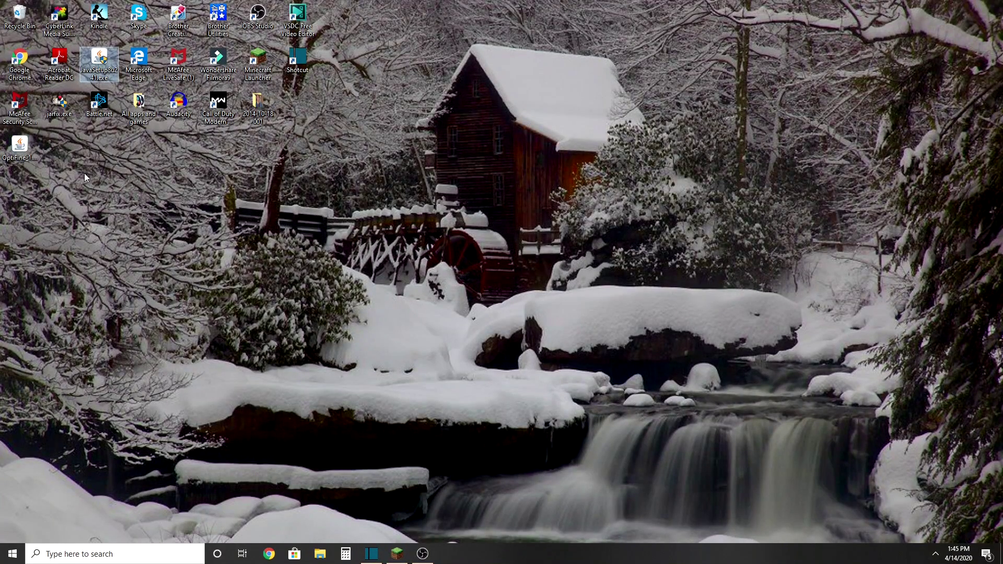
- Bring up Minecraft Launcher and show the Java Edition Installations list
left_click(399, 556)
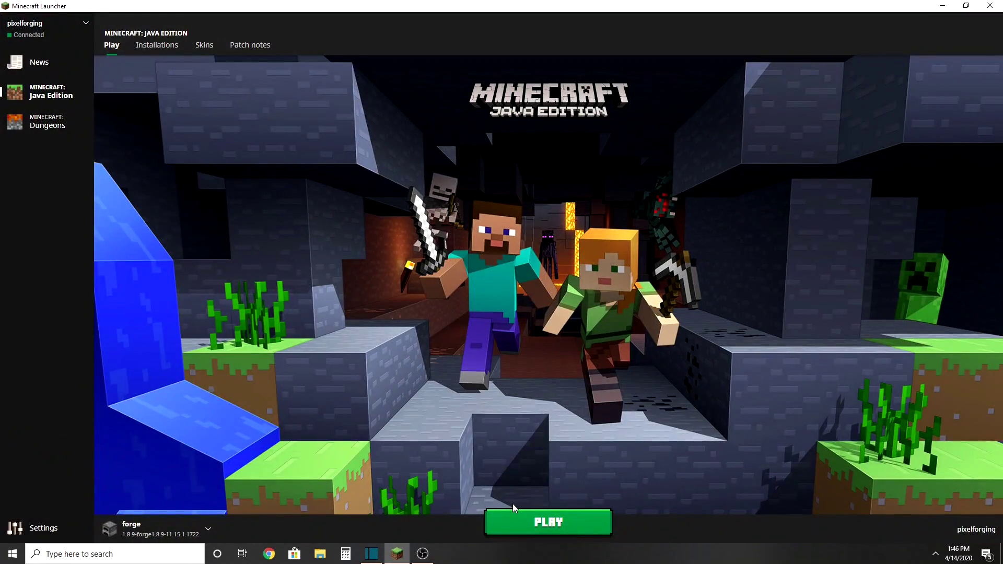
left_click(206, 530)
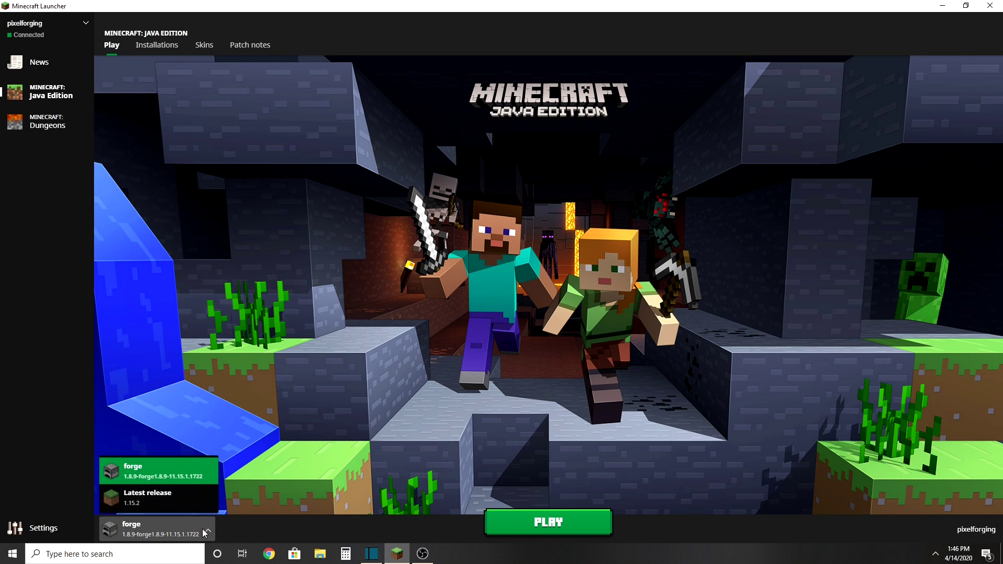
left_click(252, 510)
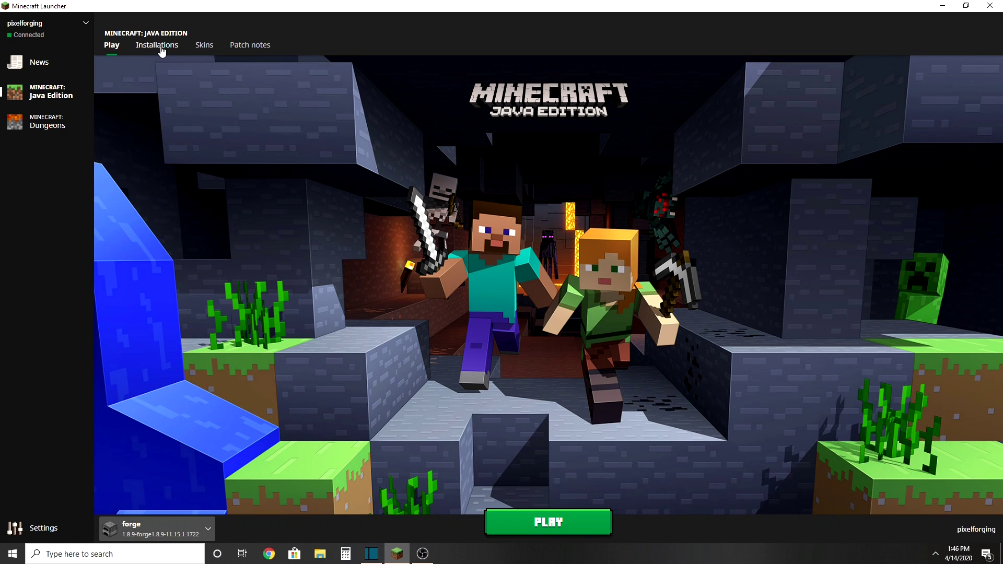
left_click(178, 48)
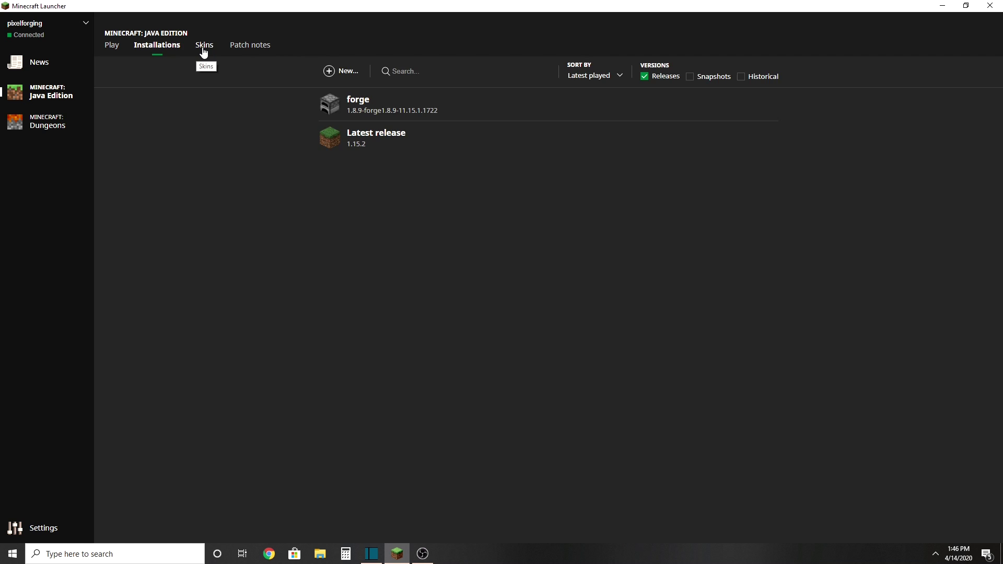
left_click(204, 47)
left_click(157, 45)
- Browse the game versions for a new installation, then close the list without choosing
left_click(347, 71)
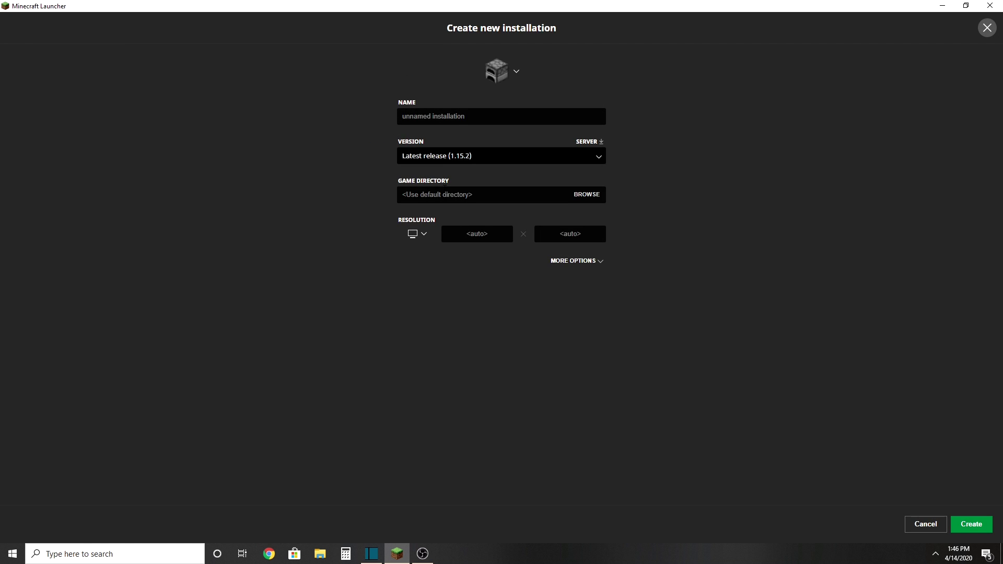
left_click(474, 155)
scroll(472, 204, "down", 12)
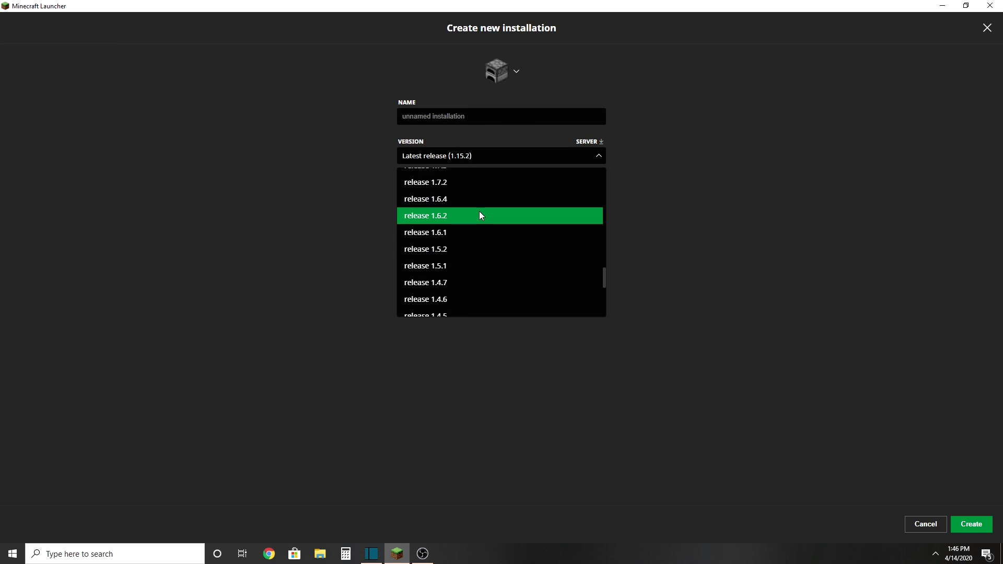
scroll(481, 215, "down", 4)
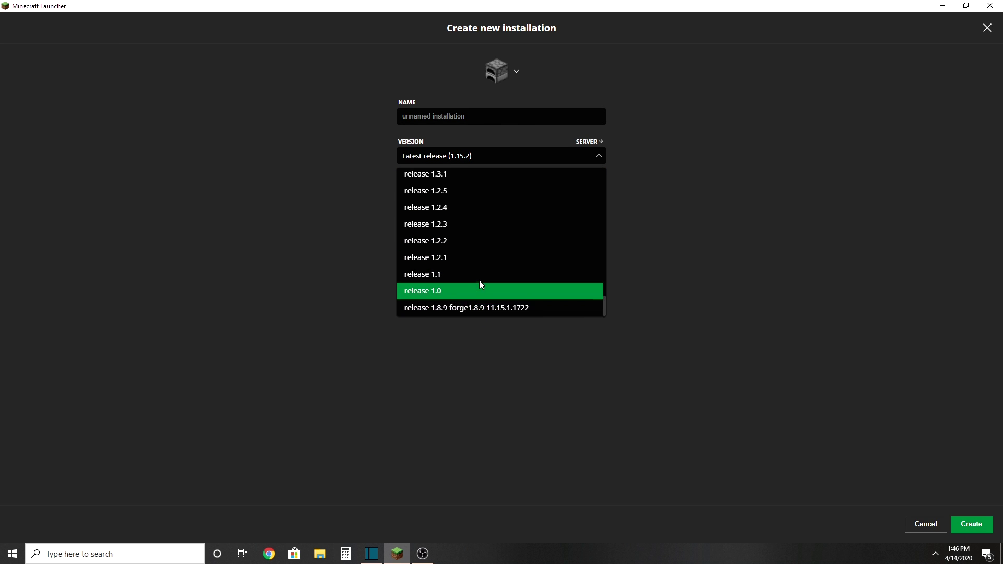
scroll(479, 285, "up", 12)
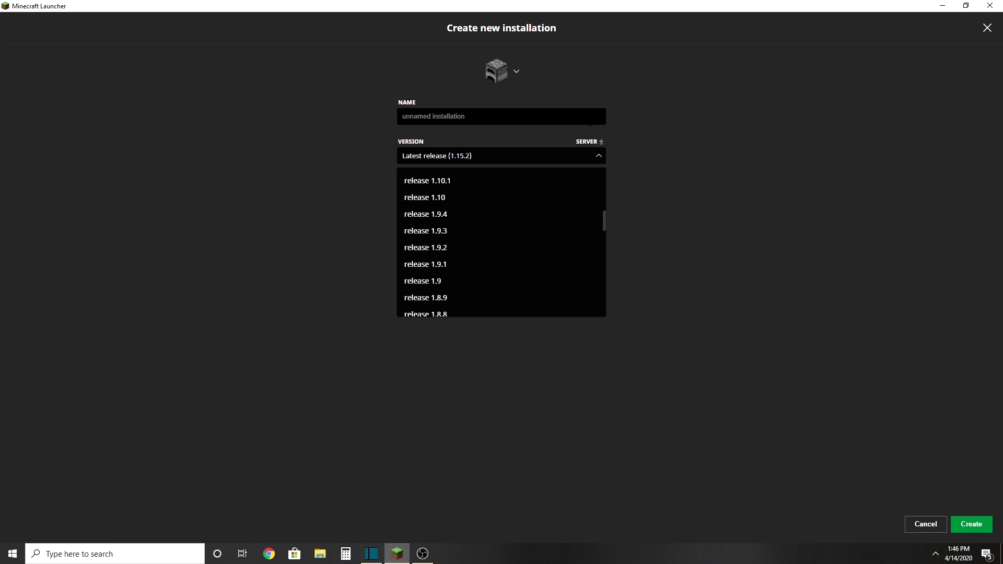
key("Escape")
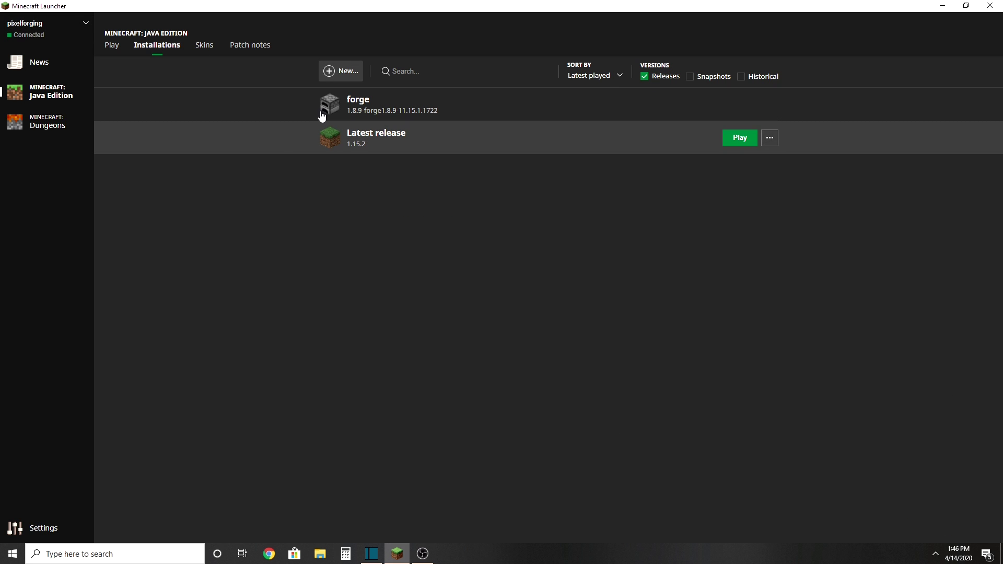
- Return to the Java Edition Play page with forge 1.8.9 ready to launch
left_click(44, 92)
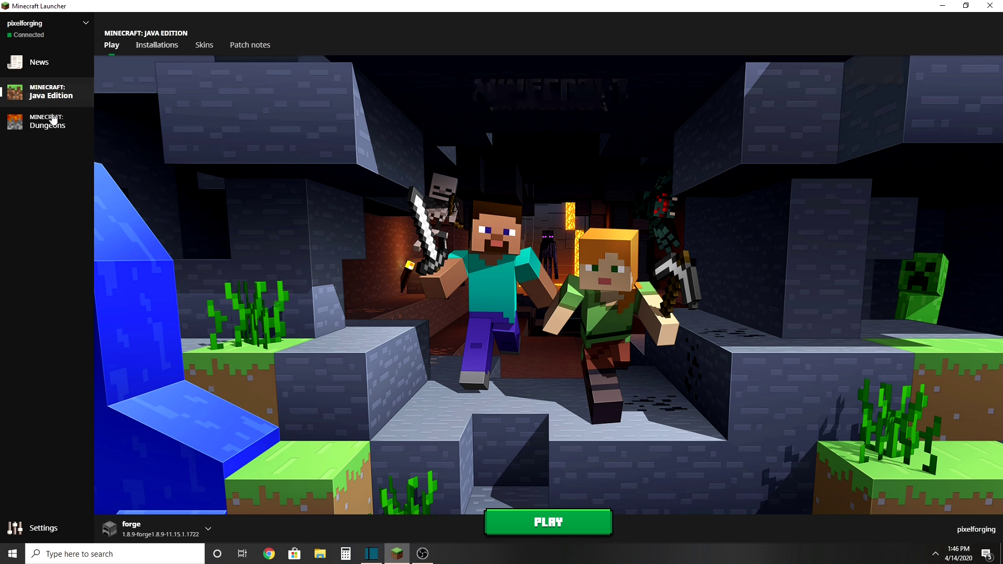